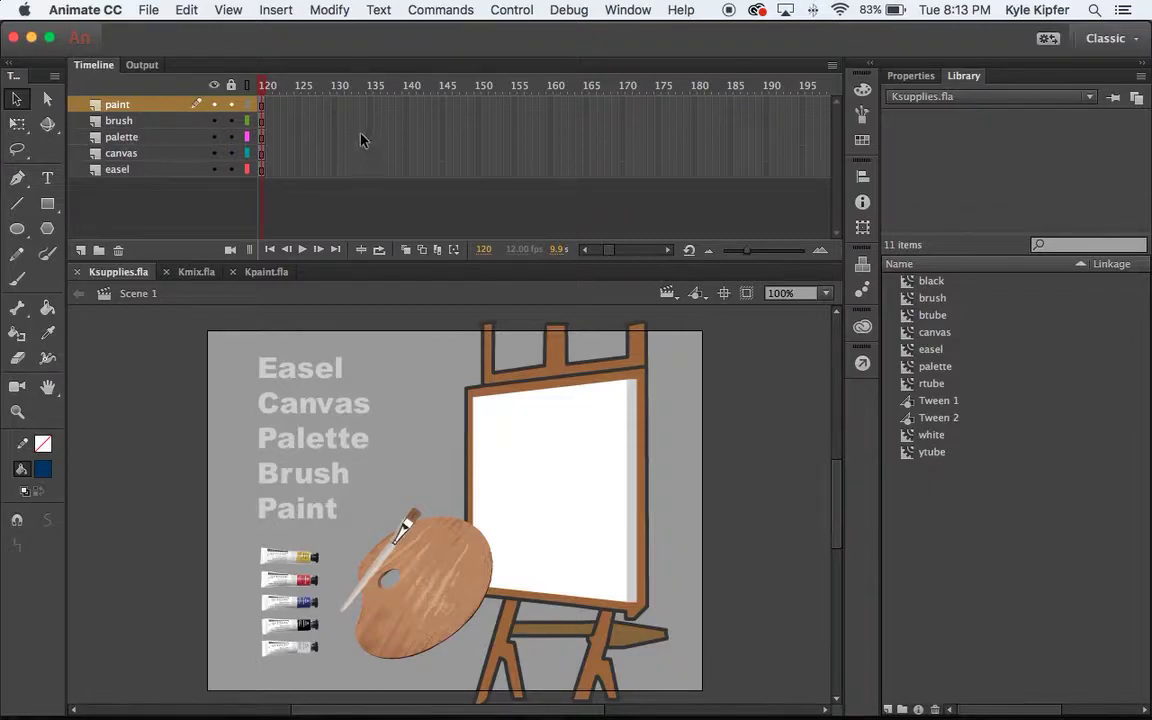
Step: Scroll the Ksupplies timeline back to frame 1 and scrub through its opening frames
scroll(362, 140, left, 2)
scroll(362, 140, left, 15)
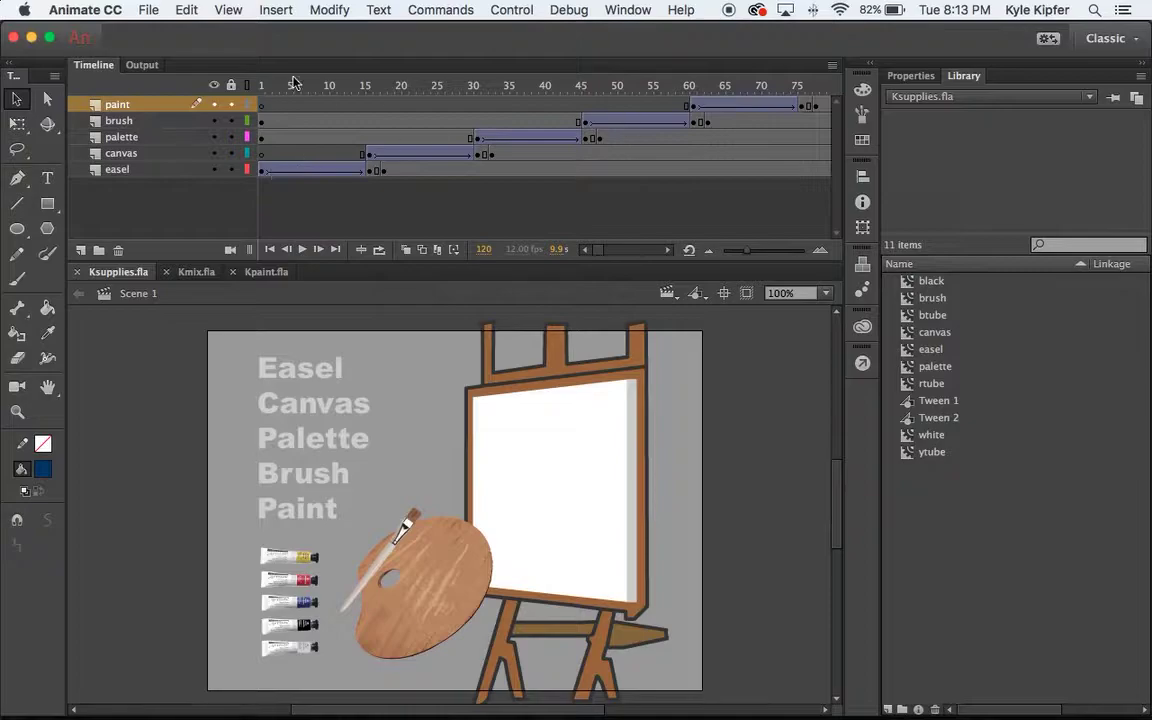
drag(267, 88, 842, 82)
Step: Preview the Kmix palette and Kpaint painter animations by scrubbing each timeline
click(198, 272)
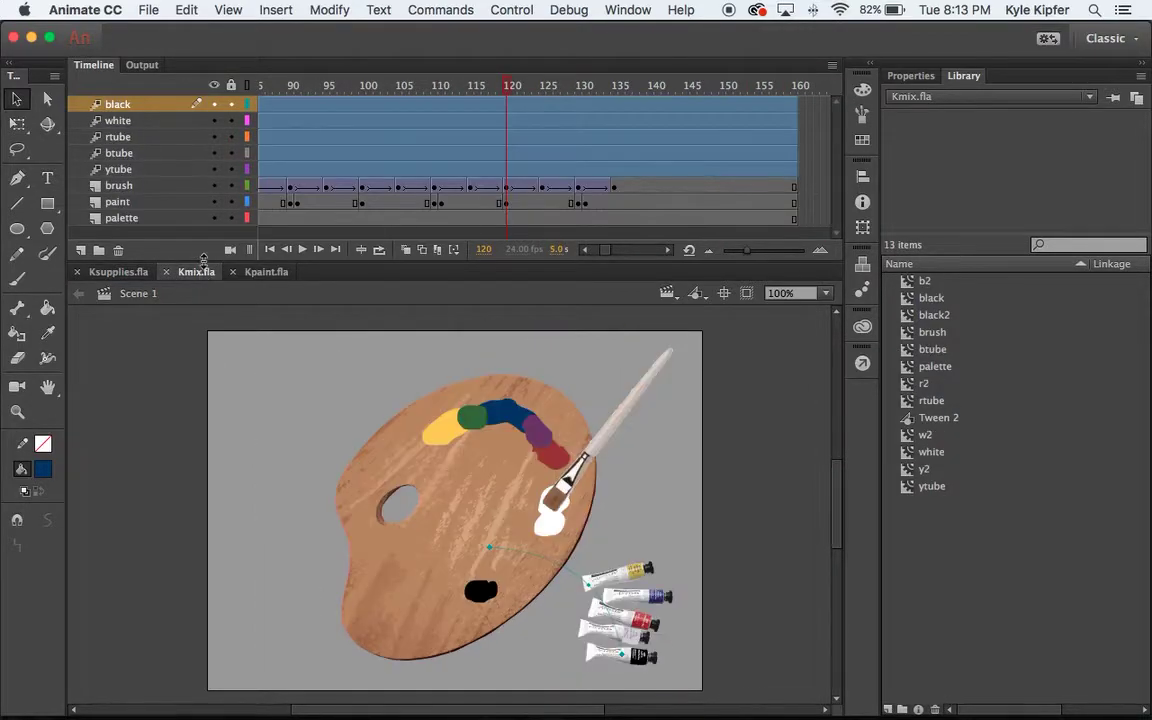
mouse_move(507, 87)
mouse_down()
mouse_move(153, 72)
mouse_move(877, 98)
mouse_up()
click(262, 272)
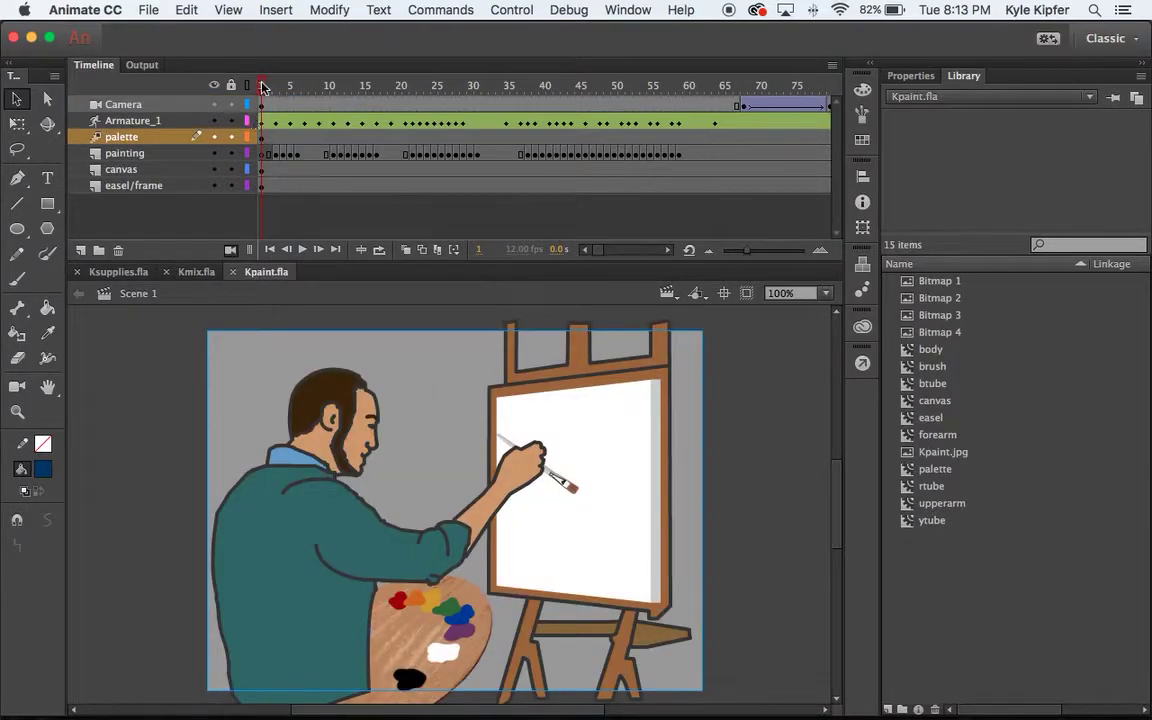
mouse_move(263, 87)
mouse_down()
mouse_move(856, 82)
mouse_move(578, 95)
mouse_up()
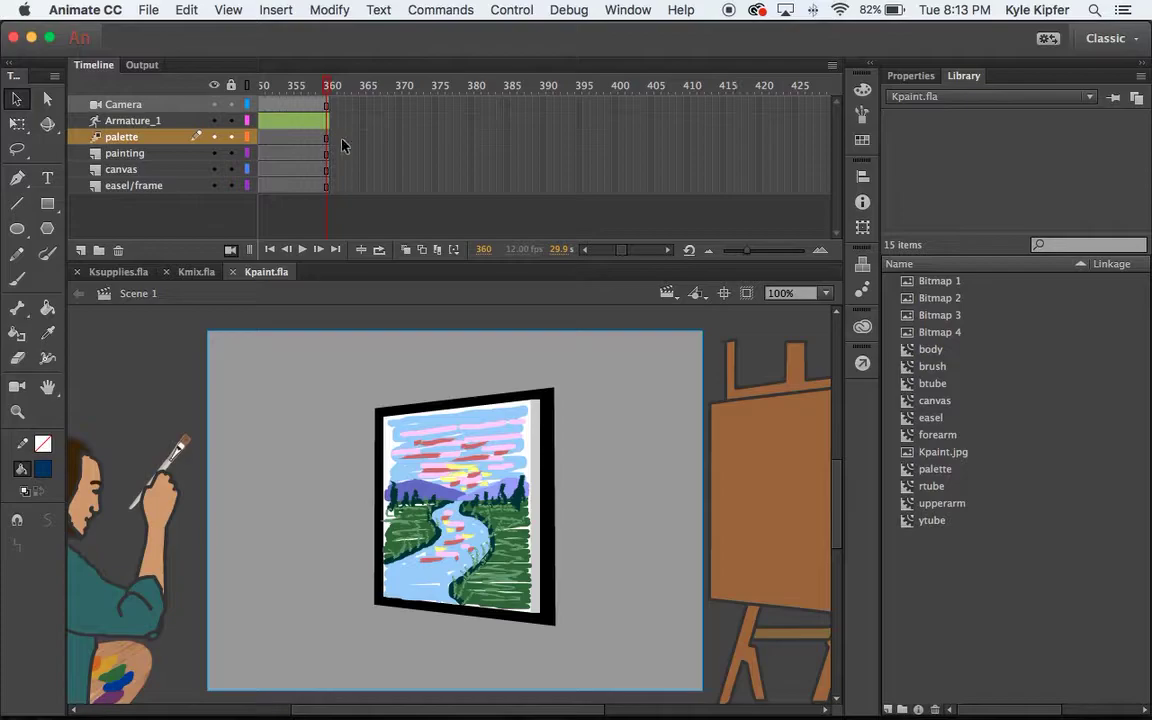
scroll(342, 145, left, 15)
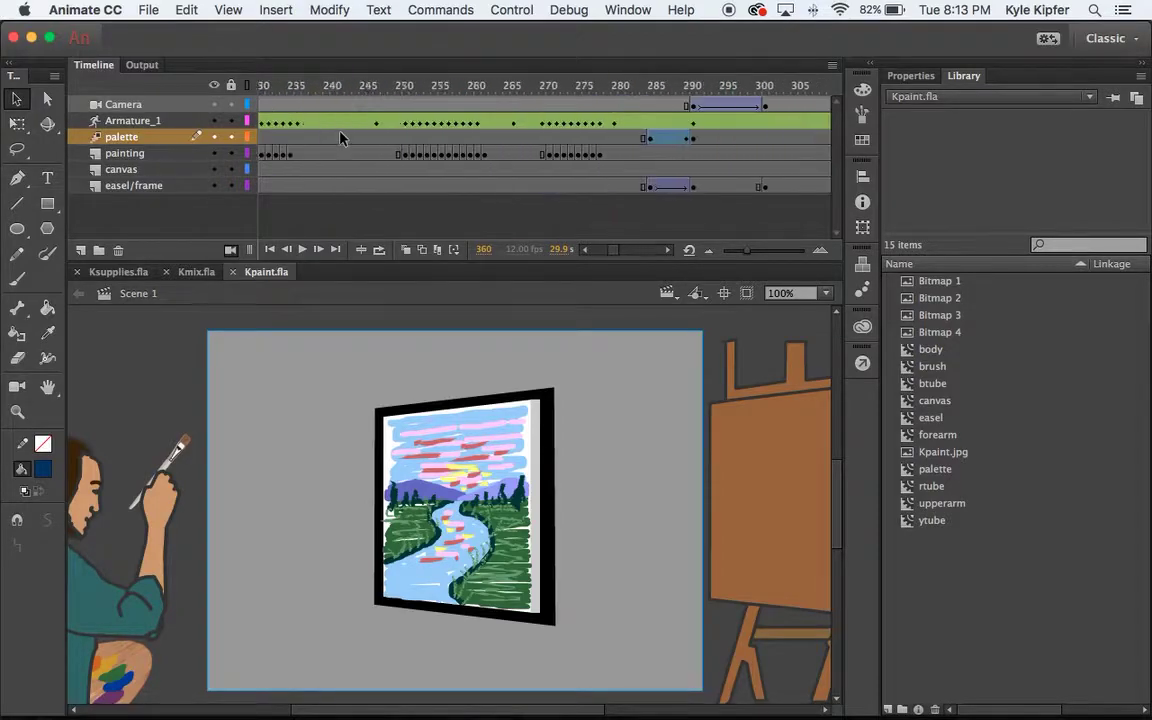
Step: Cycle through the Ksupplies, Kmix and Kpaint tabs, then scroll the Ksupplies timeline back and forth
click(115, 273)
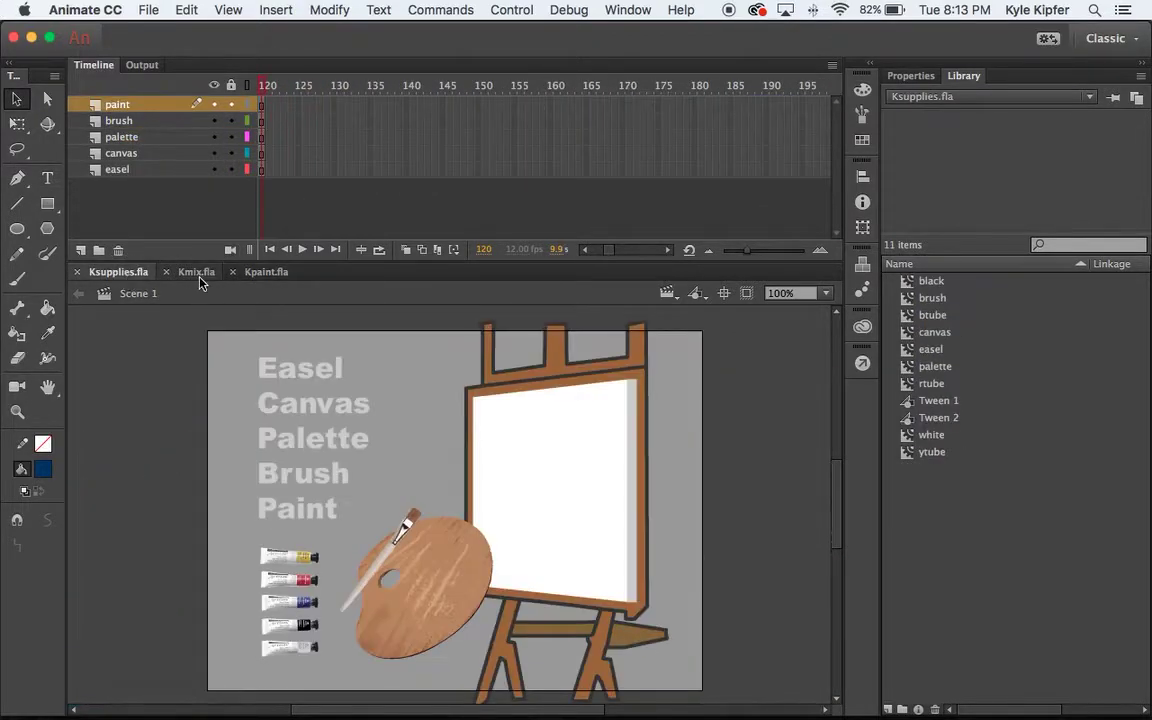
click(196, 273)
click(265, 272)
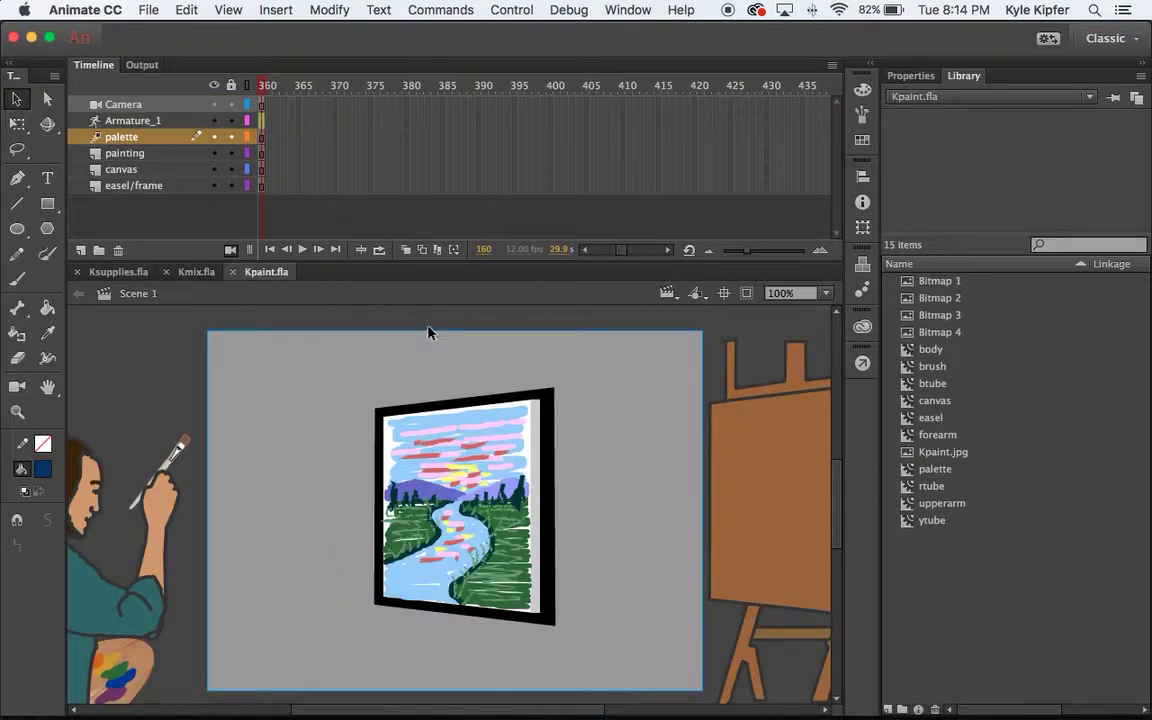
click(126, 274)
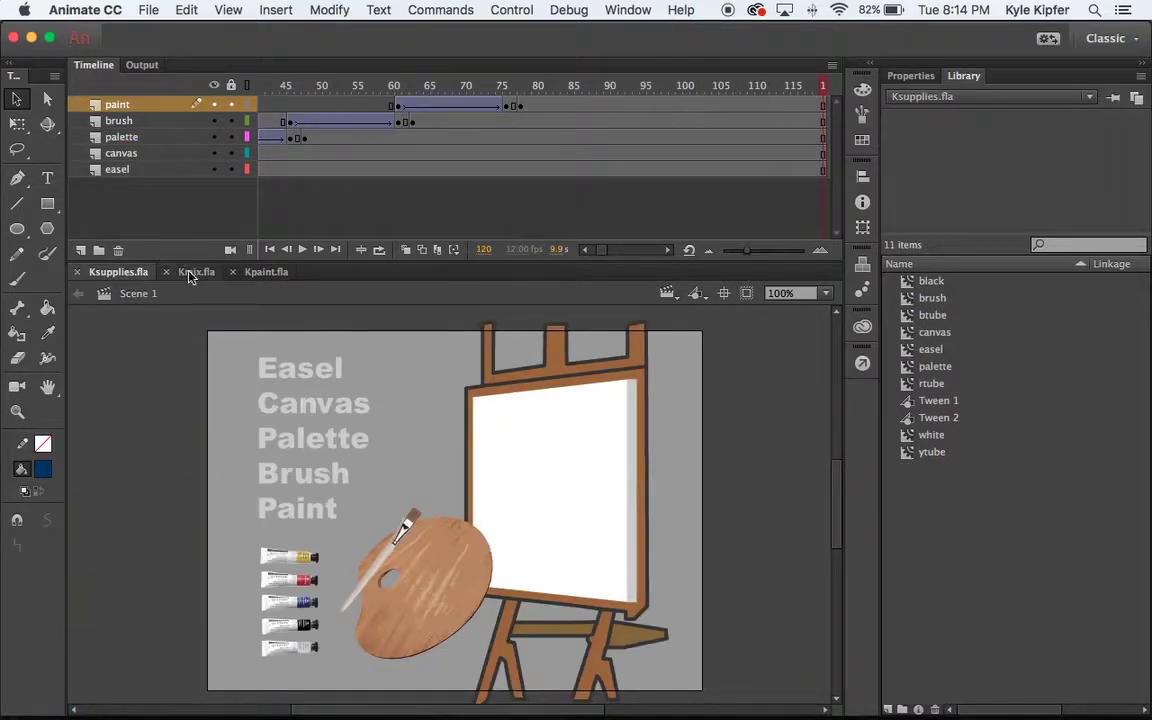
scroll(385, 133, left, 5)
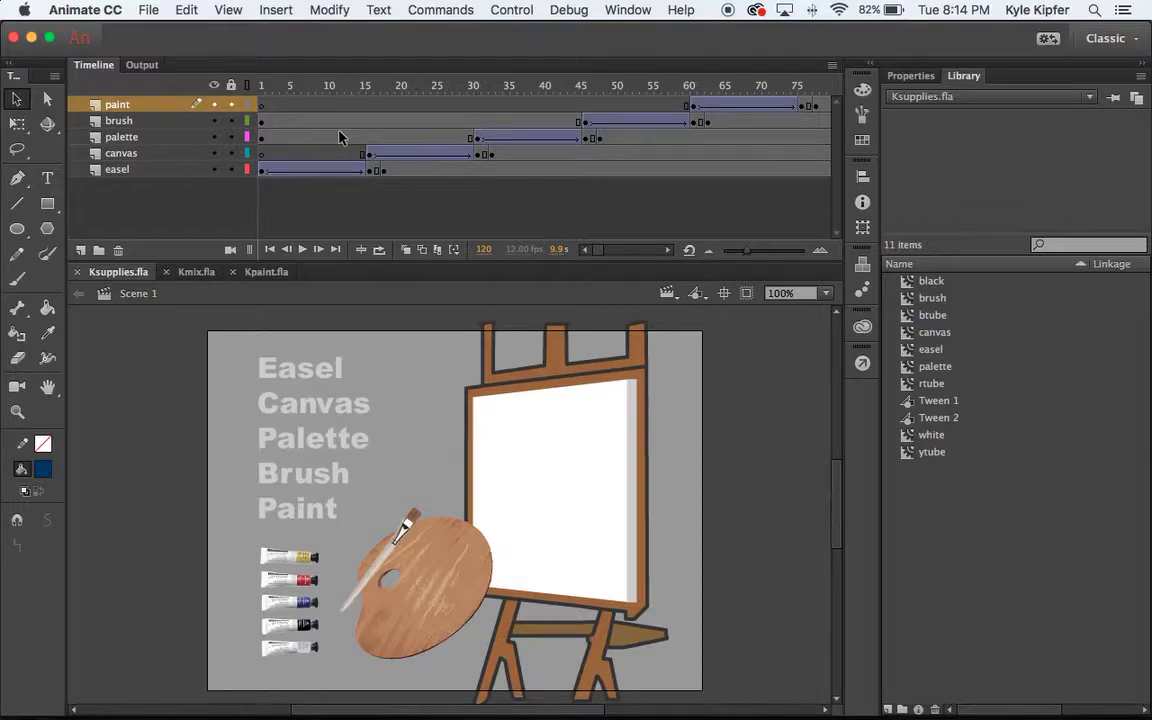
scroll(340, 141, right, 4)
scroll(352, 145, right, 1)
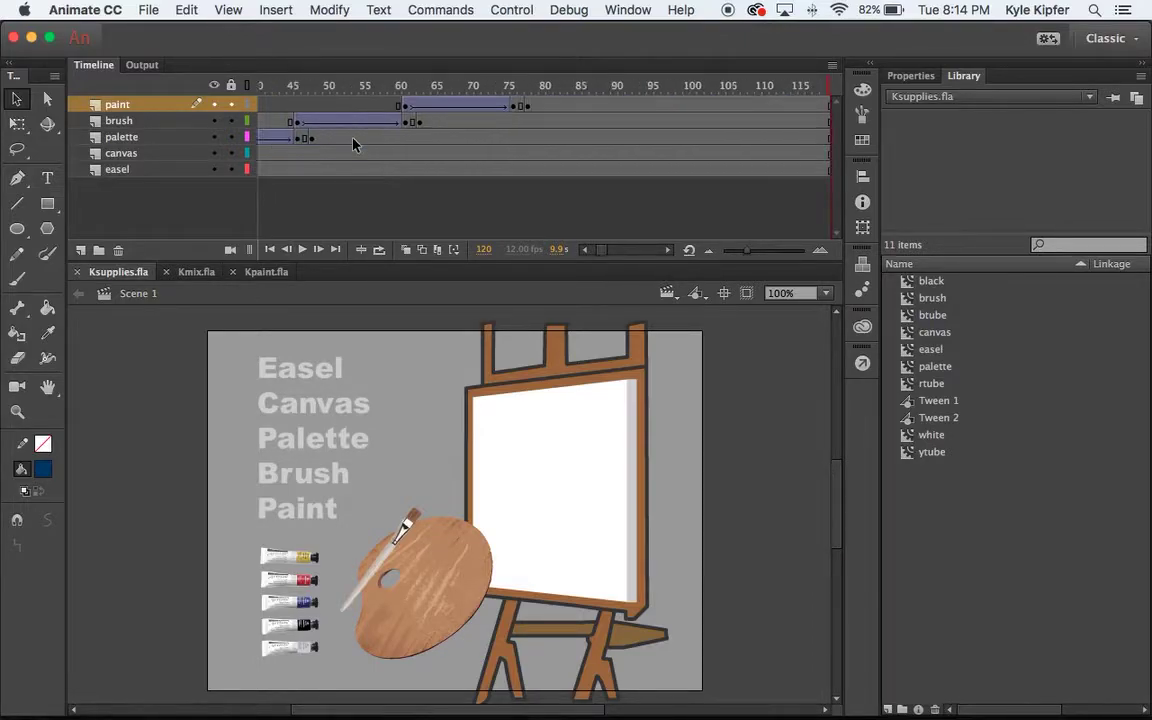
scroll(352, 145, left, 5)
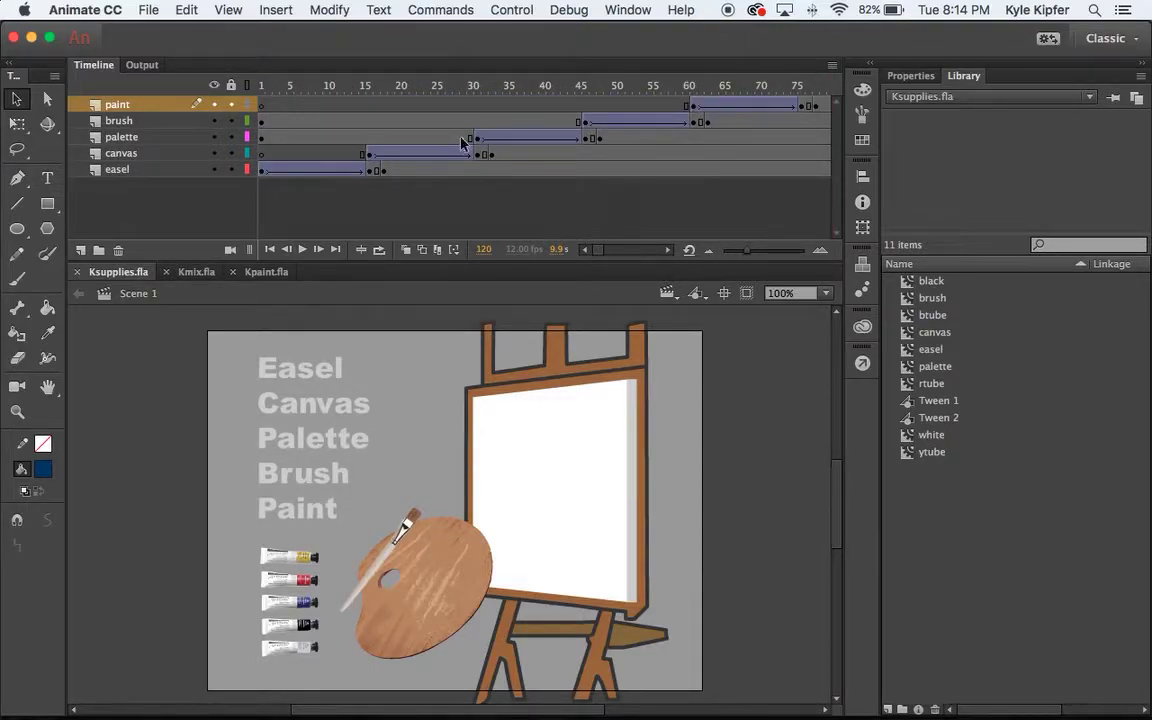
scroll(460, 143, right, 10)
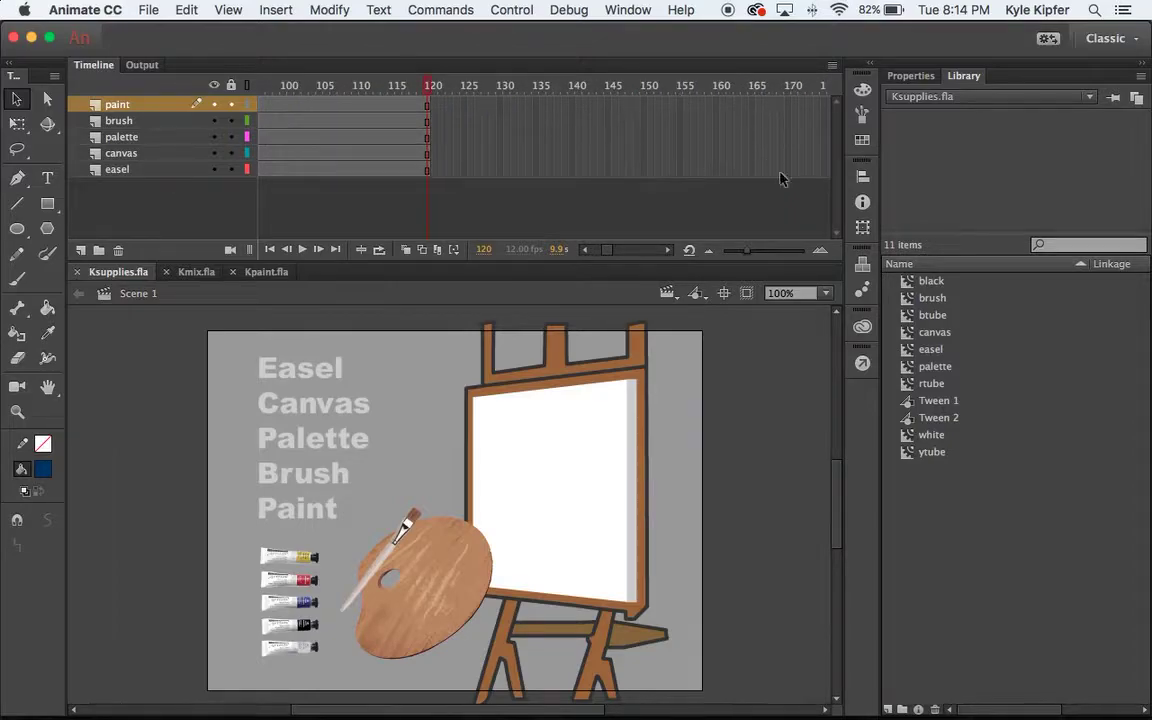
scroll(430, 137, left, 10)
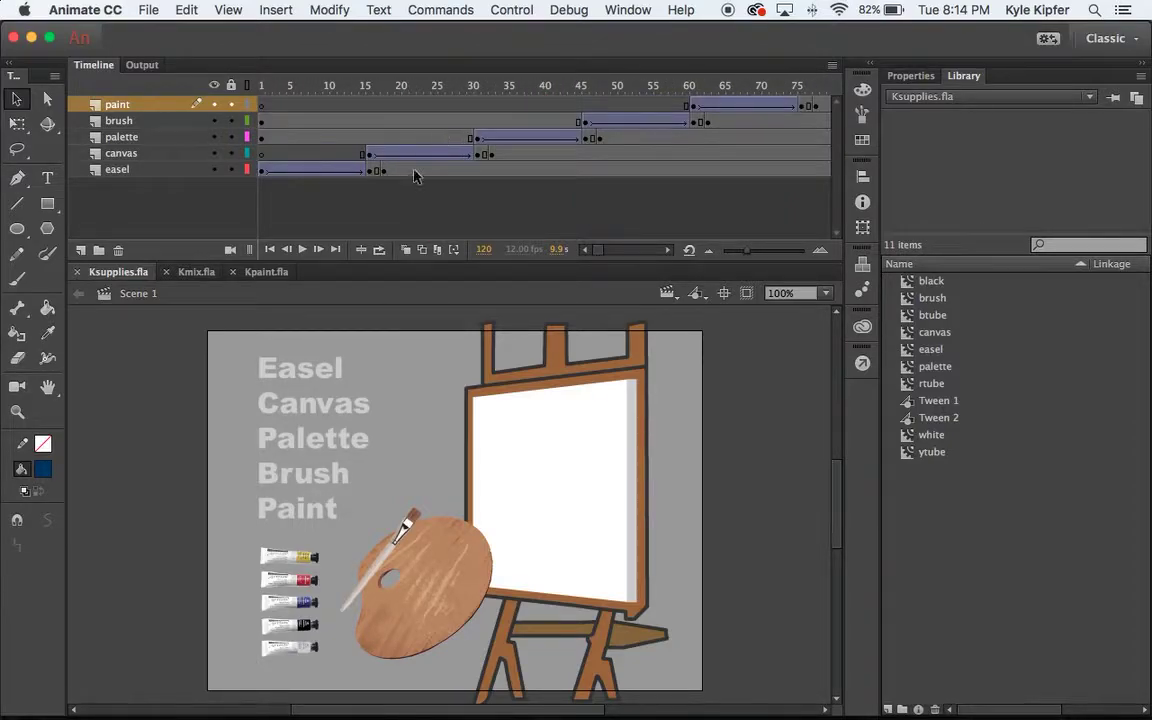
Step: Glance at Kmix and Kpaint again, then return to the Ksupplies.fla animation
click(193, 271)
click(262, 272)
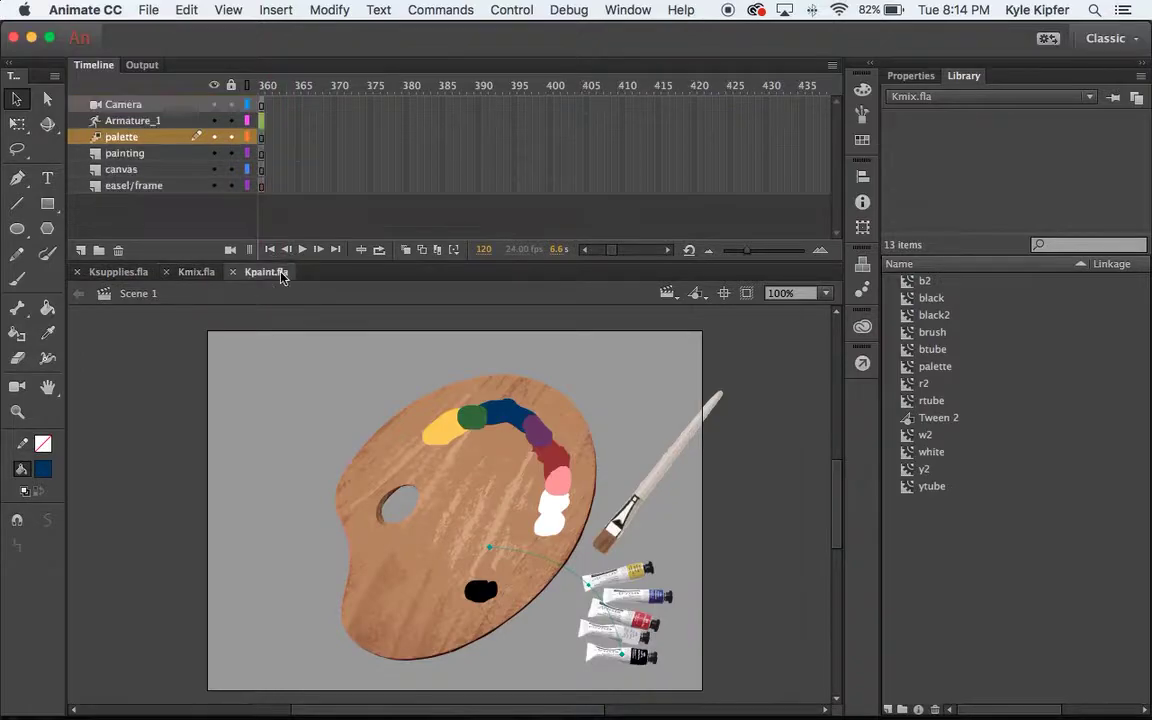
click(200, 272)
click(134, 275)
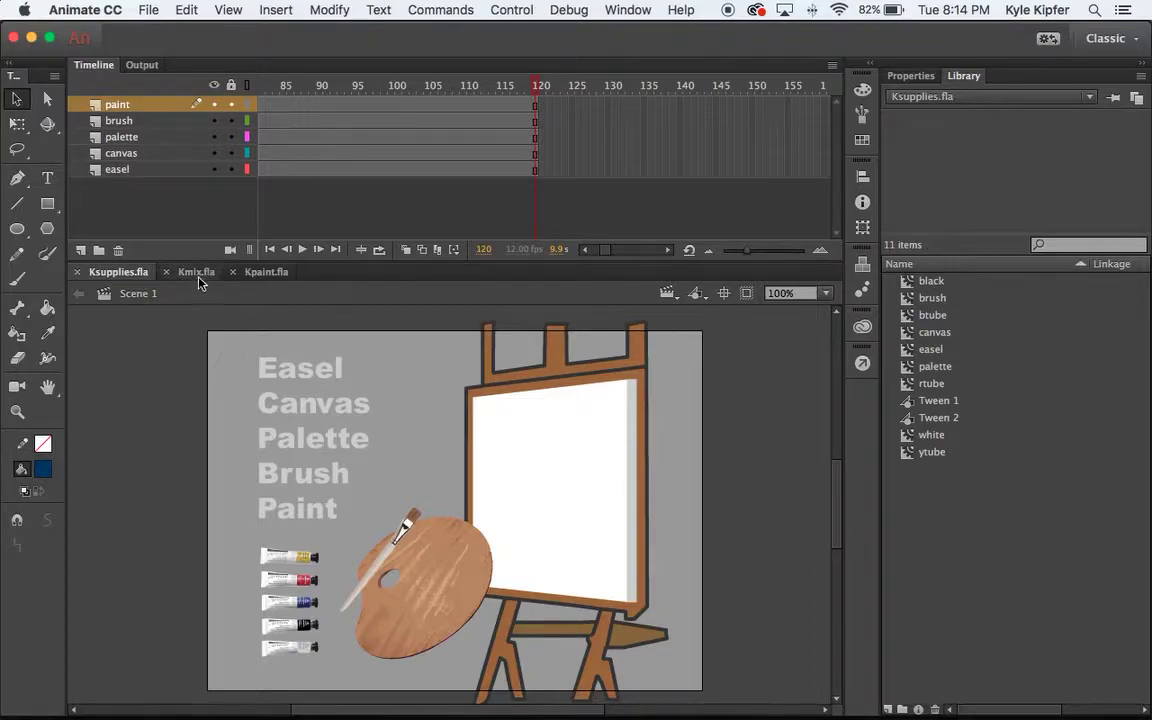
click(148, 10)
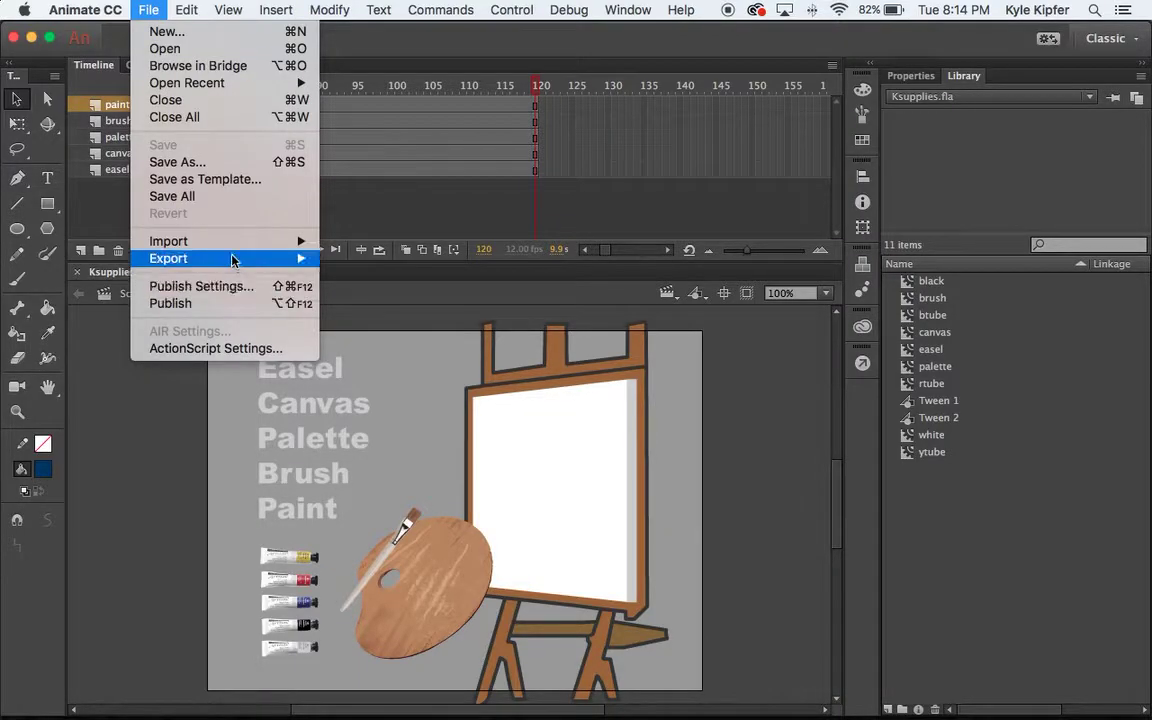
mouse_move(168, 258)
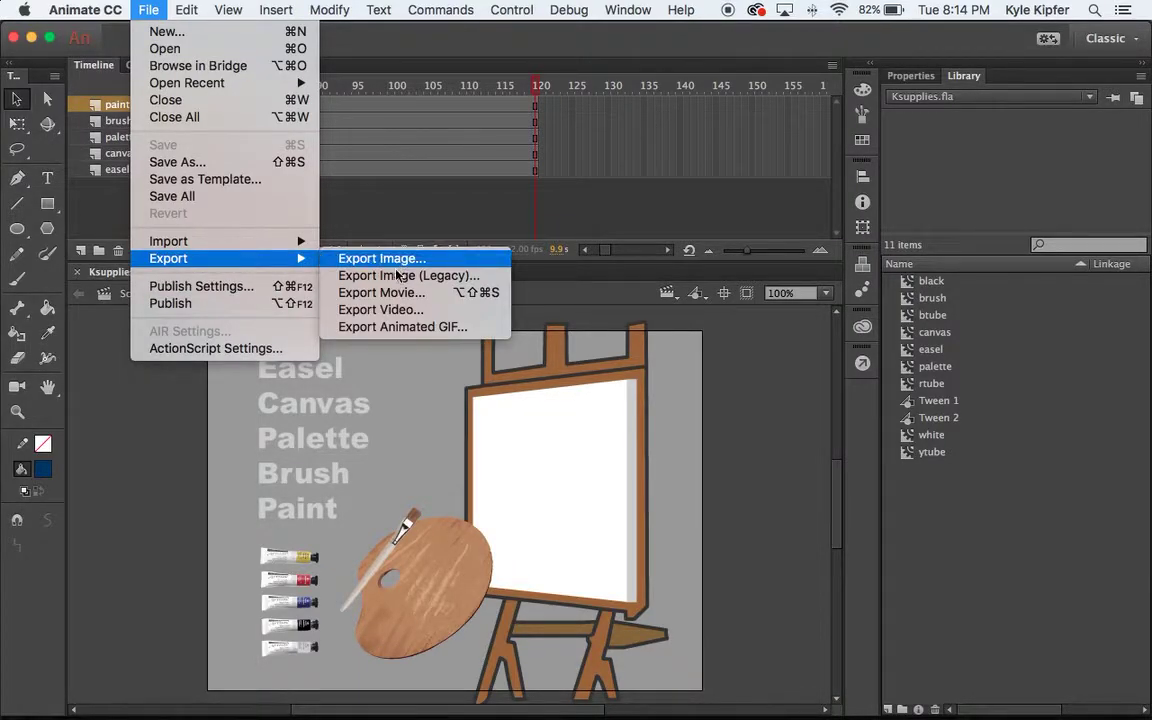
click(396, 310)
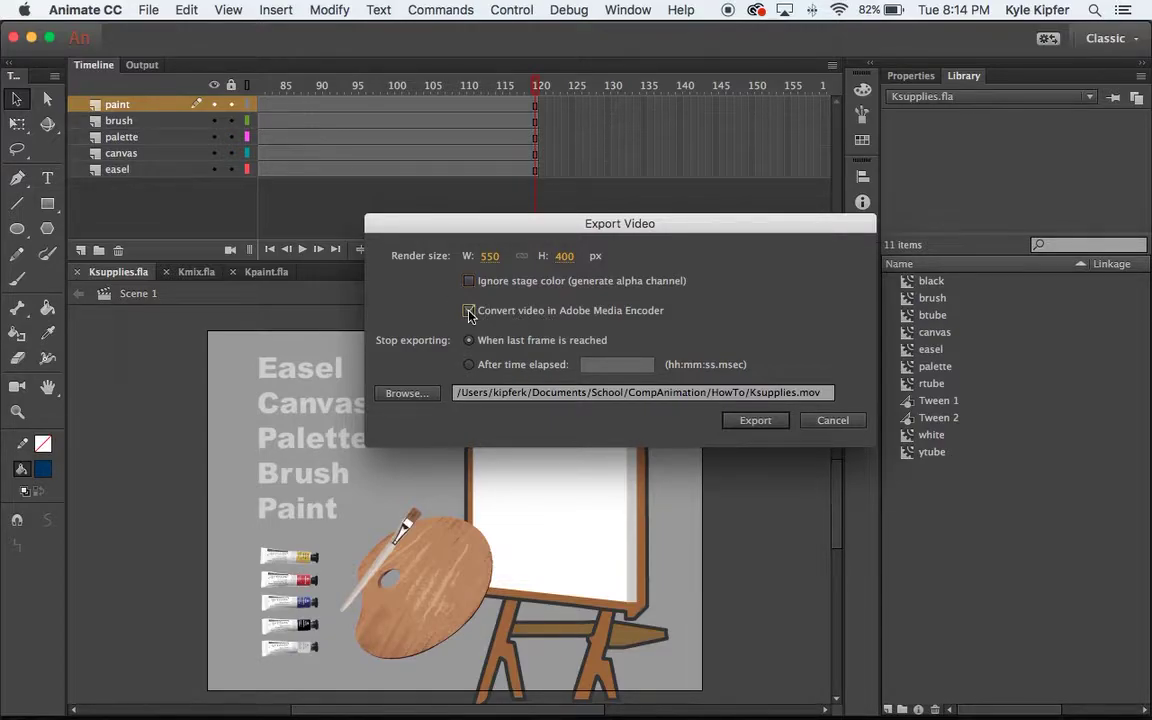
click(469, 313)
click(407, 395)
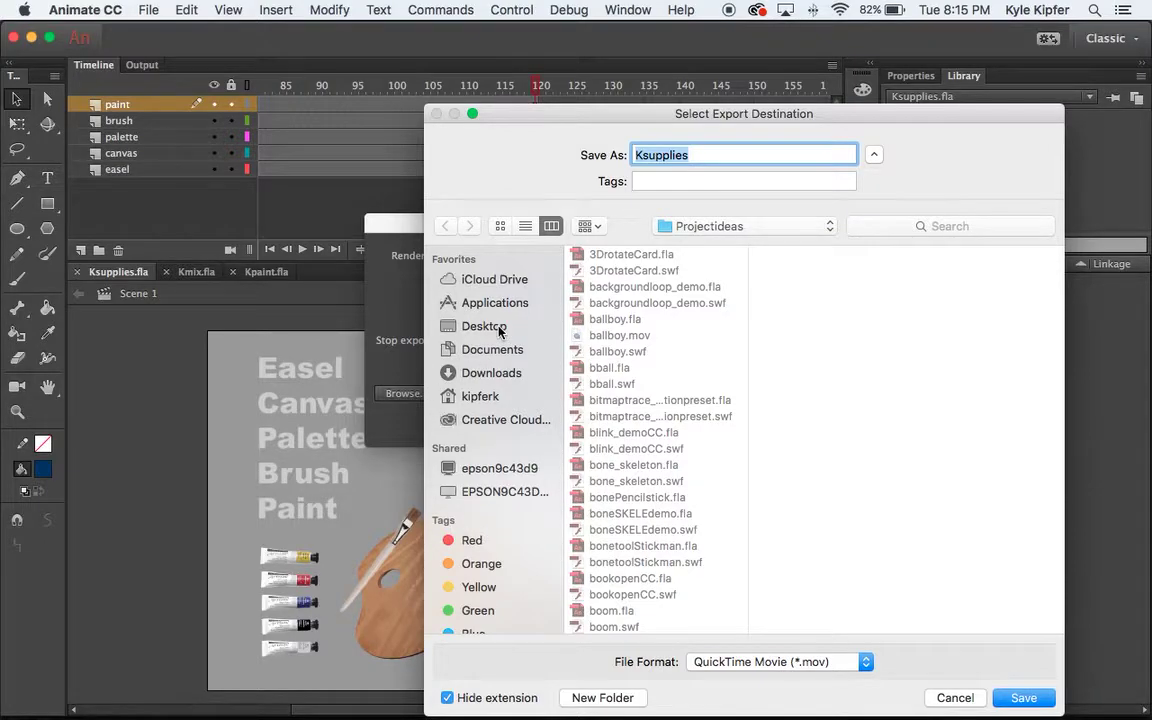
click(498, 330)
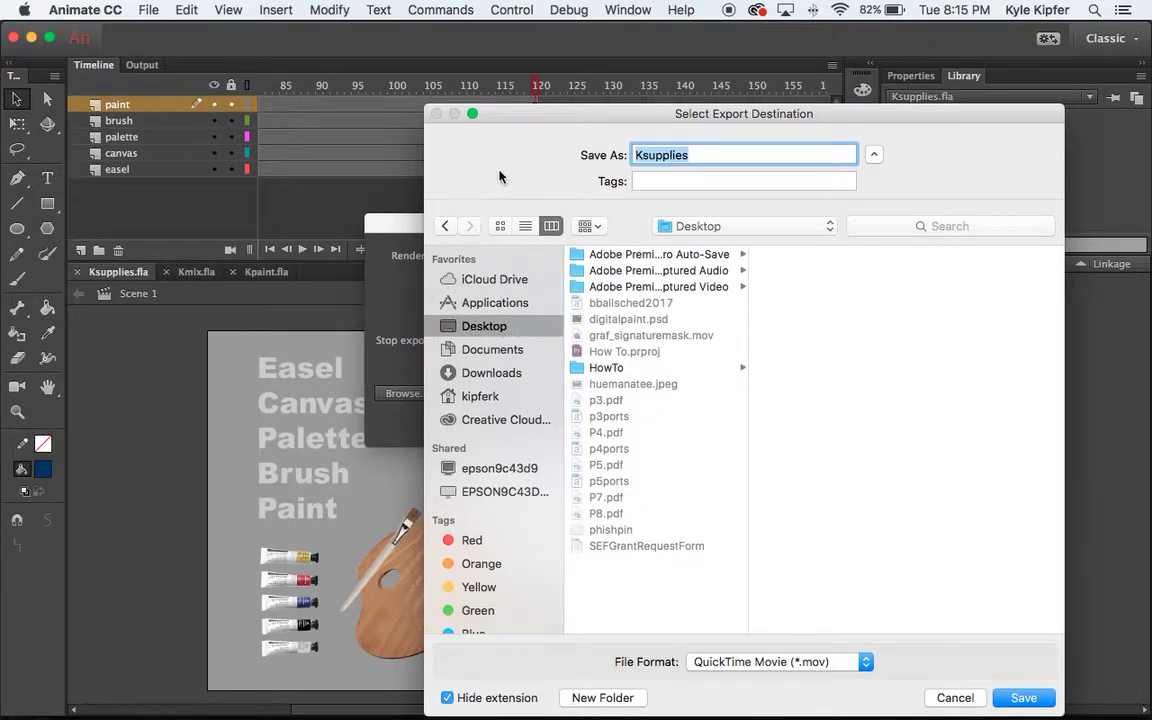
click(955, 698)
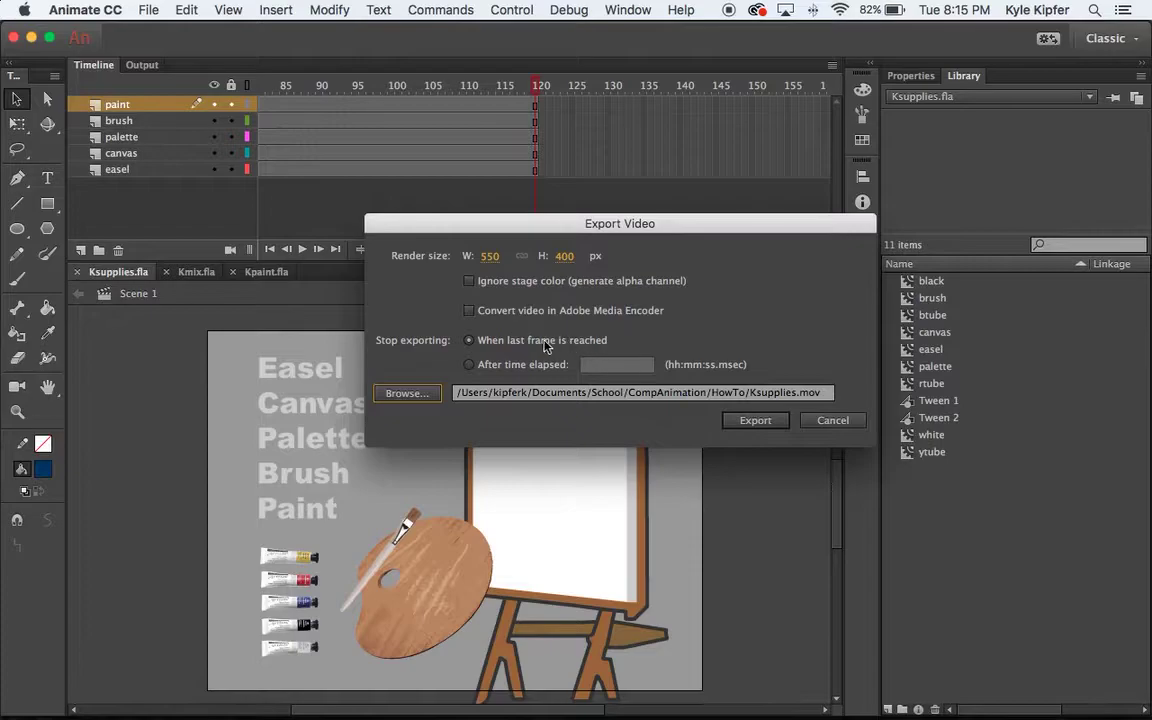
Step: Cancel the video export, scrub Ksupplies to an earlier frame, then switch via Kmix to Kpaint
click(832, 420)
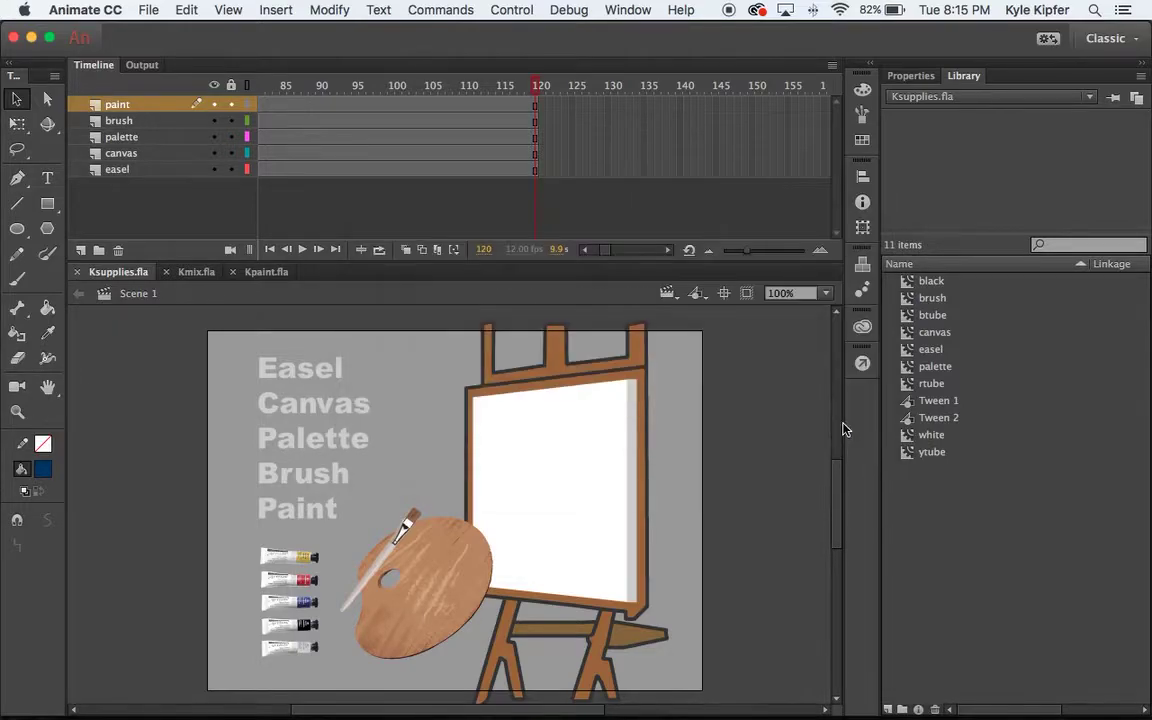
scroll(535, 165, left, 5)
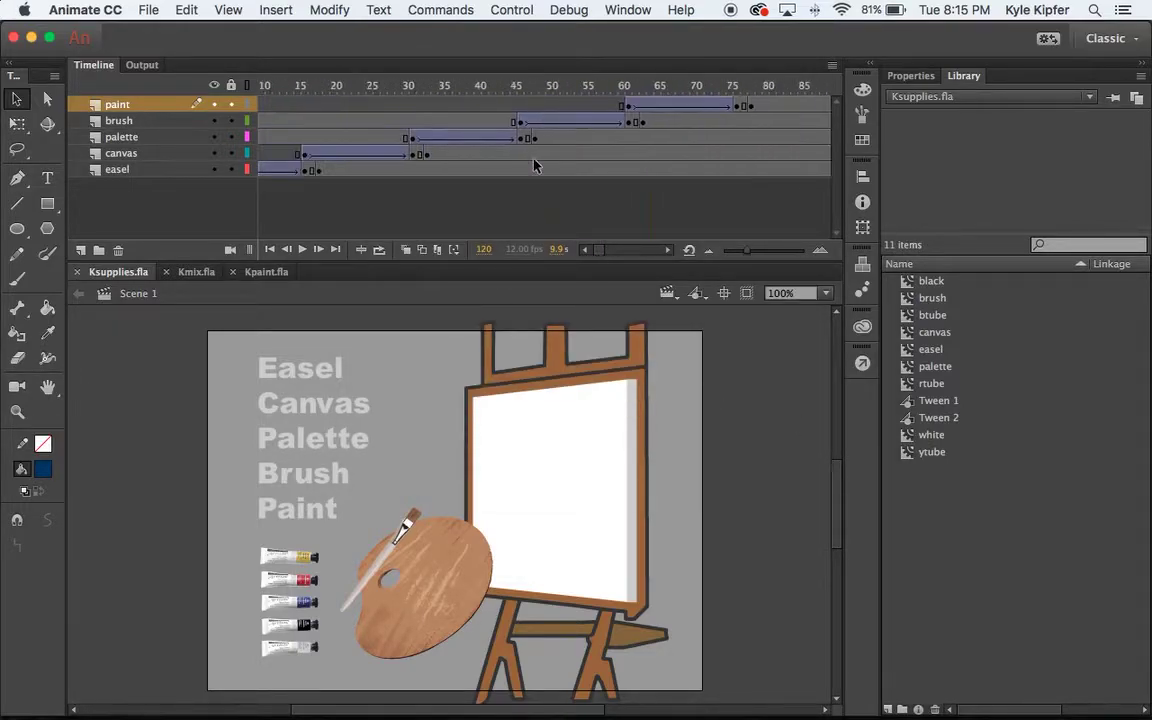
scroll(535, 165, right, 3)
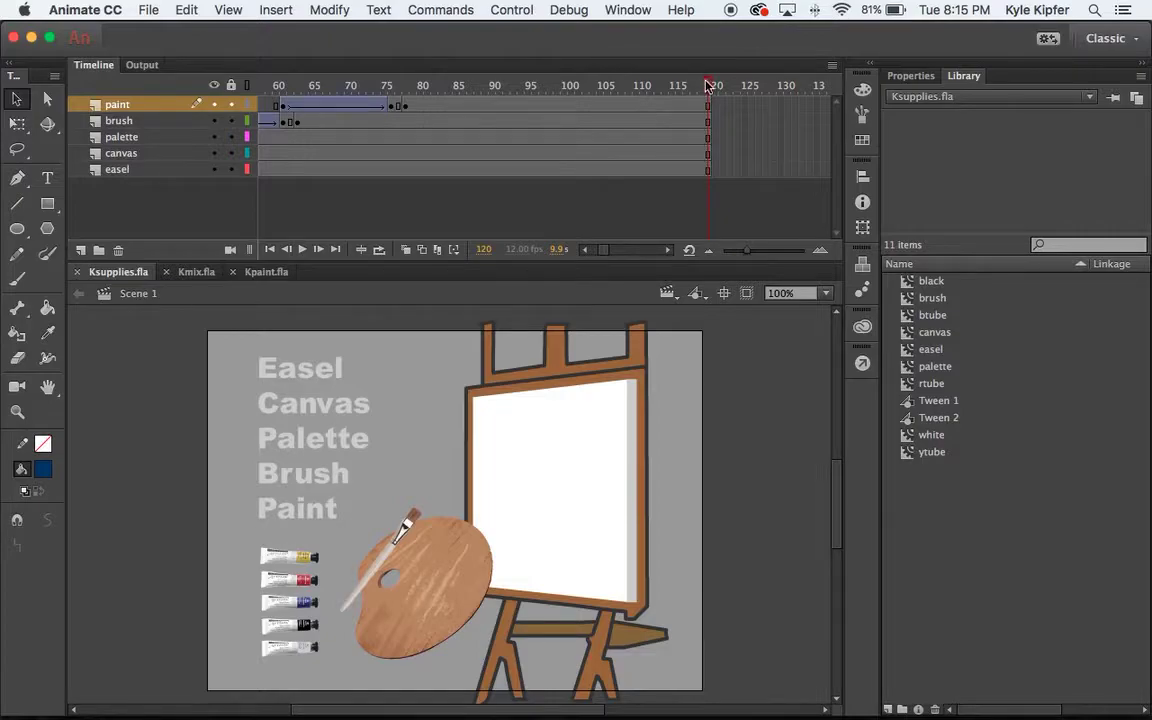
mouse_move(656, 84)
mouse_down()
mouse_move(267, 79)
mouse_move(727, 87)
mouse_up()
click(195, 272)
click(270, 272)
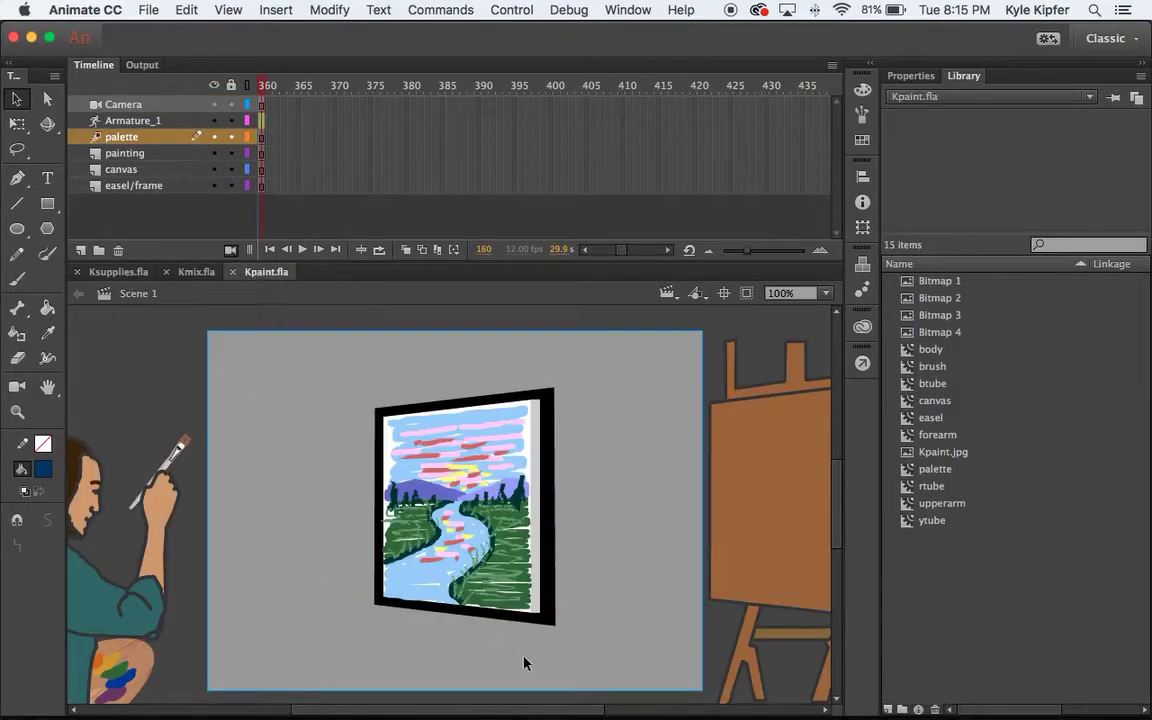
mouse_move(926, 712)
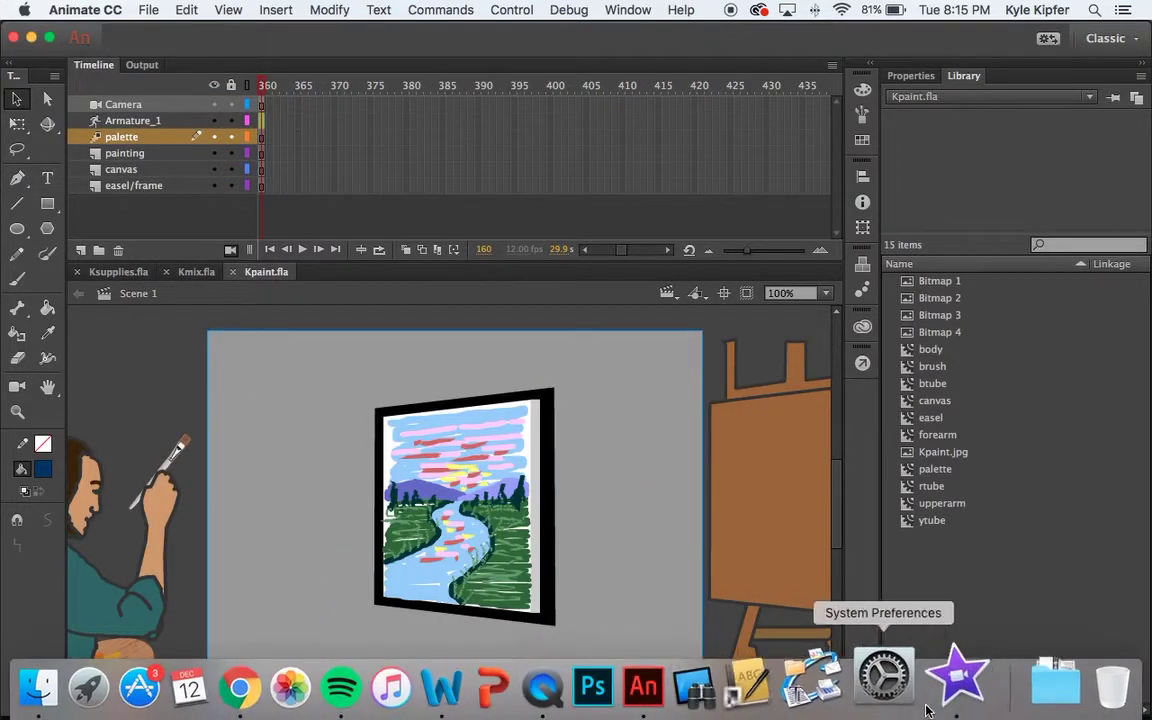
Step: Bring iMovie forward and create a new Movie project, My Movie 1, in iMovie Library
click(953, 683)
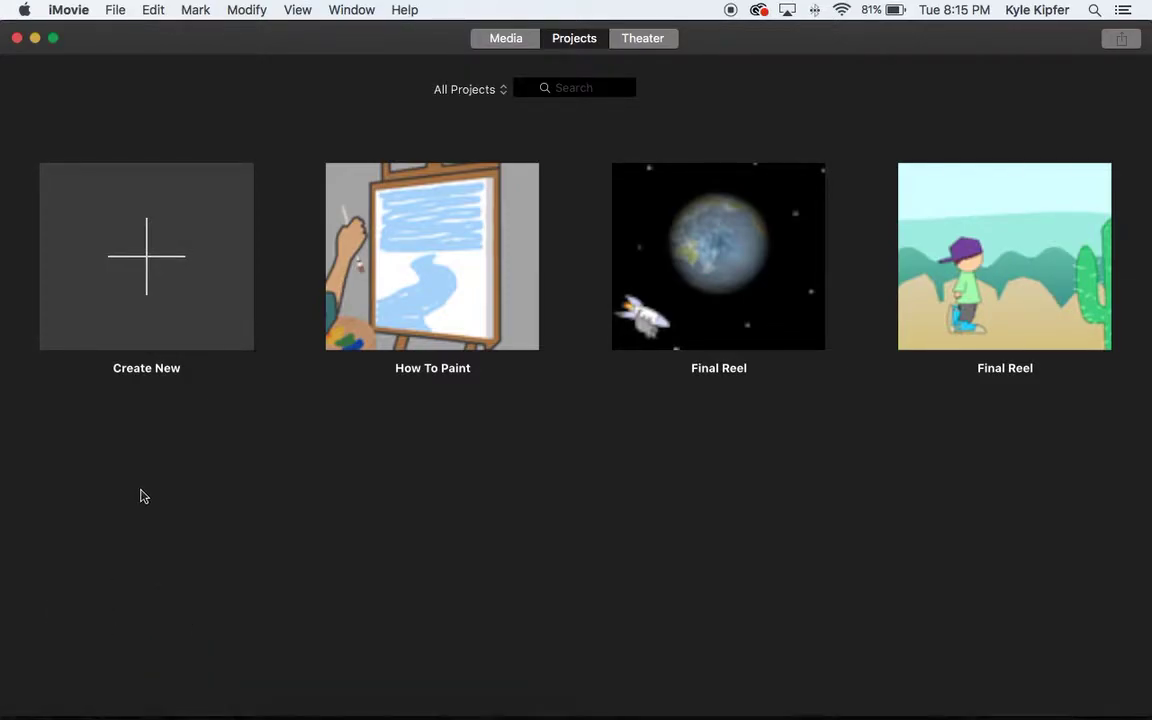
click(148, 262)
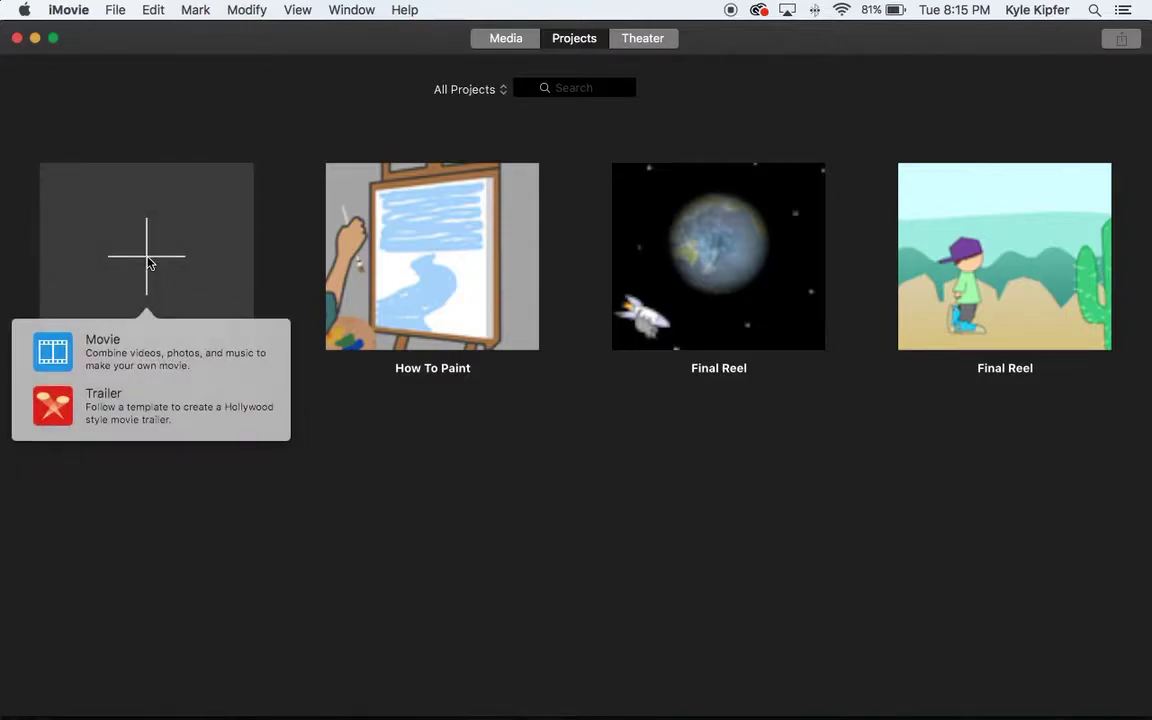
click(147, 350)
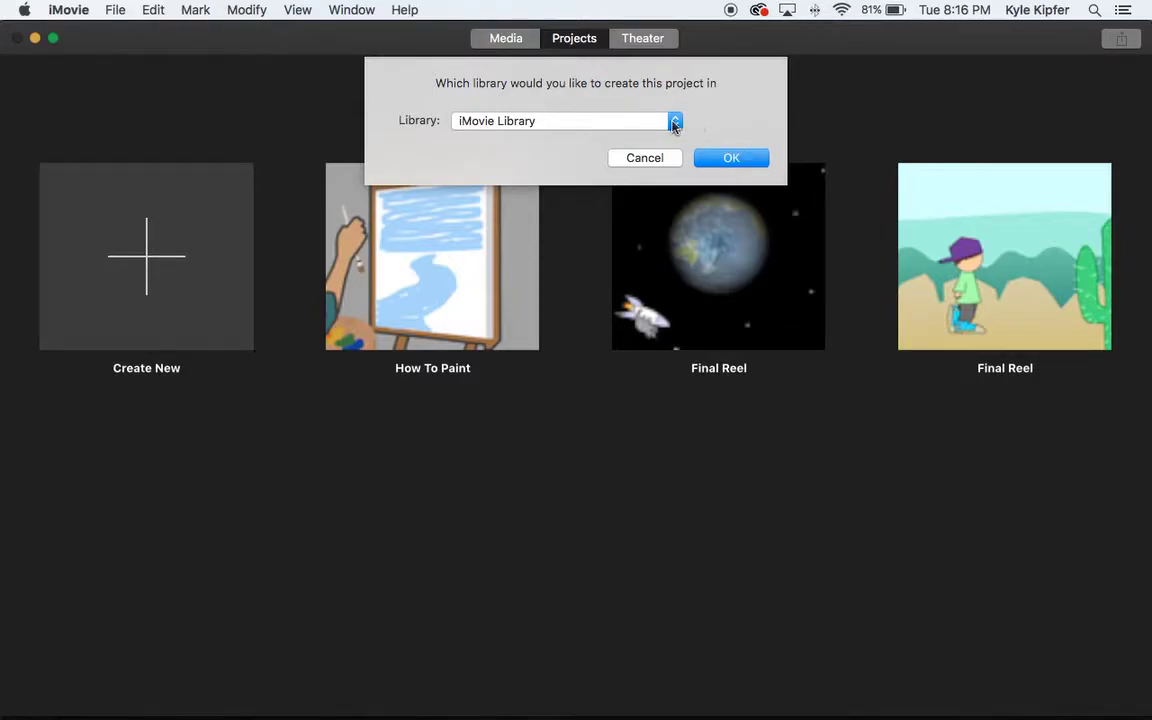
click(675, 121)
click(737, 160)
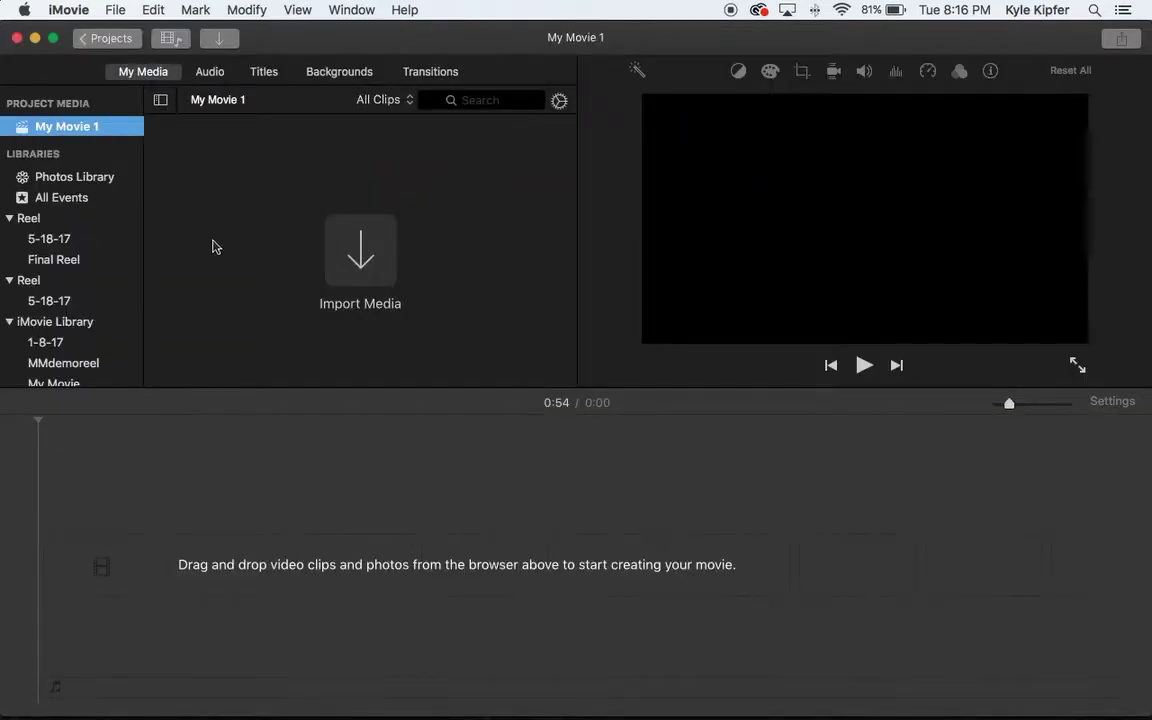
Step: Import Kmix.mov, Kpaint.mov and Ksupplies.mov from the Desktop's HowTo folder
click(364, 251)
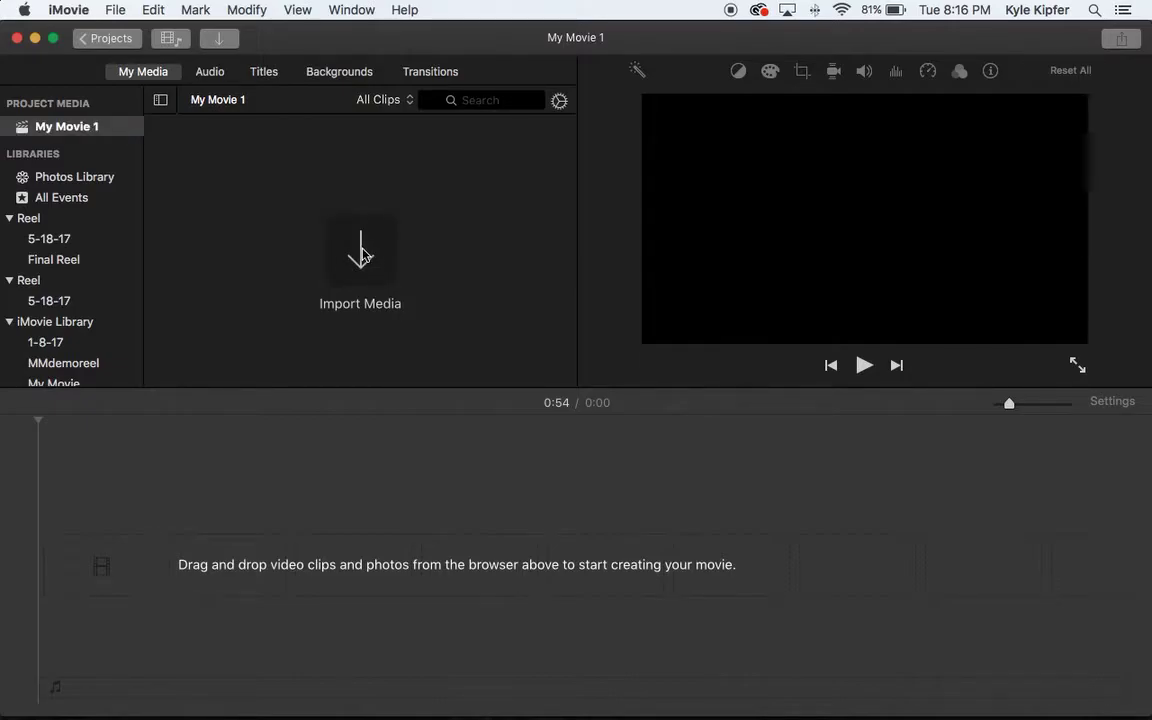
click(362, 256)
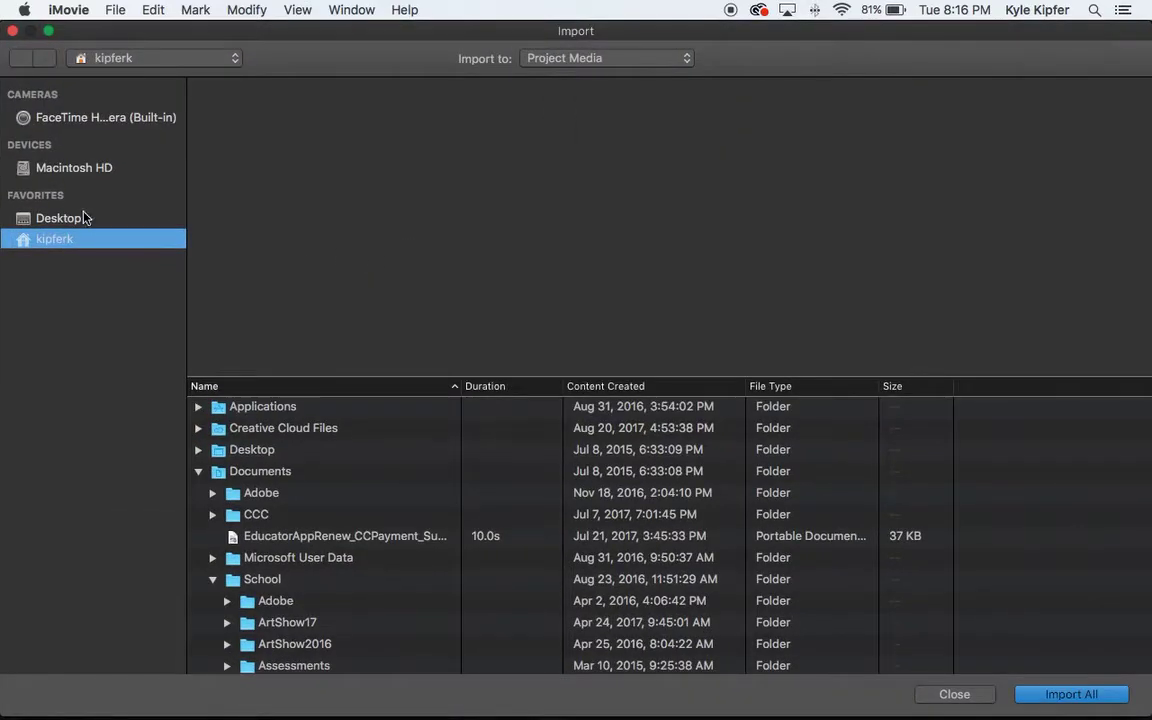
click(68, 218)
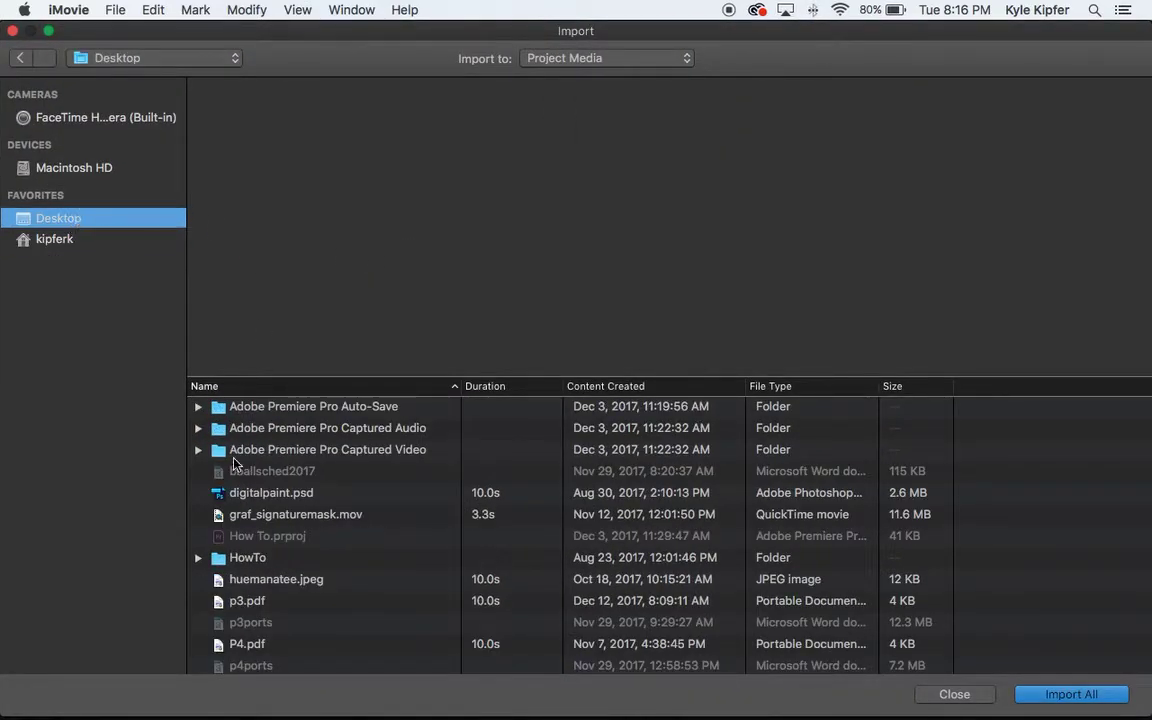
click(200, 565)
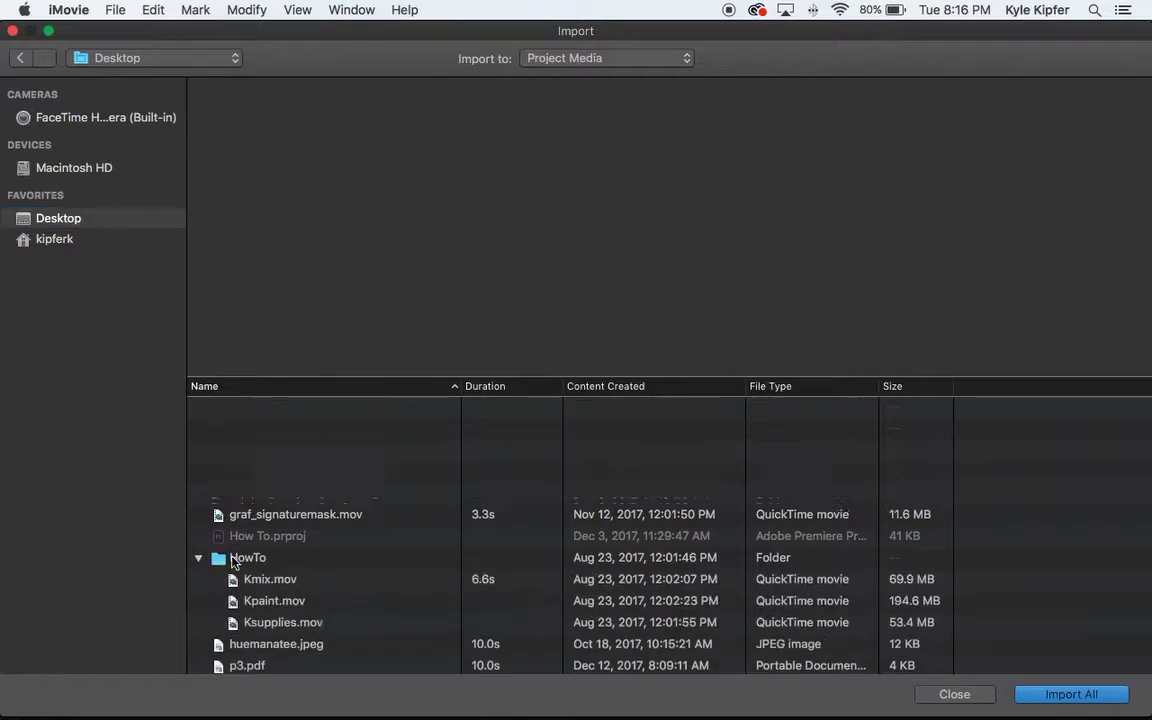
scroll(325, 518, down, 1)
click(284, 562)
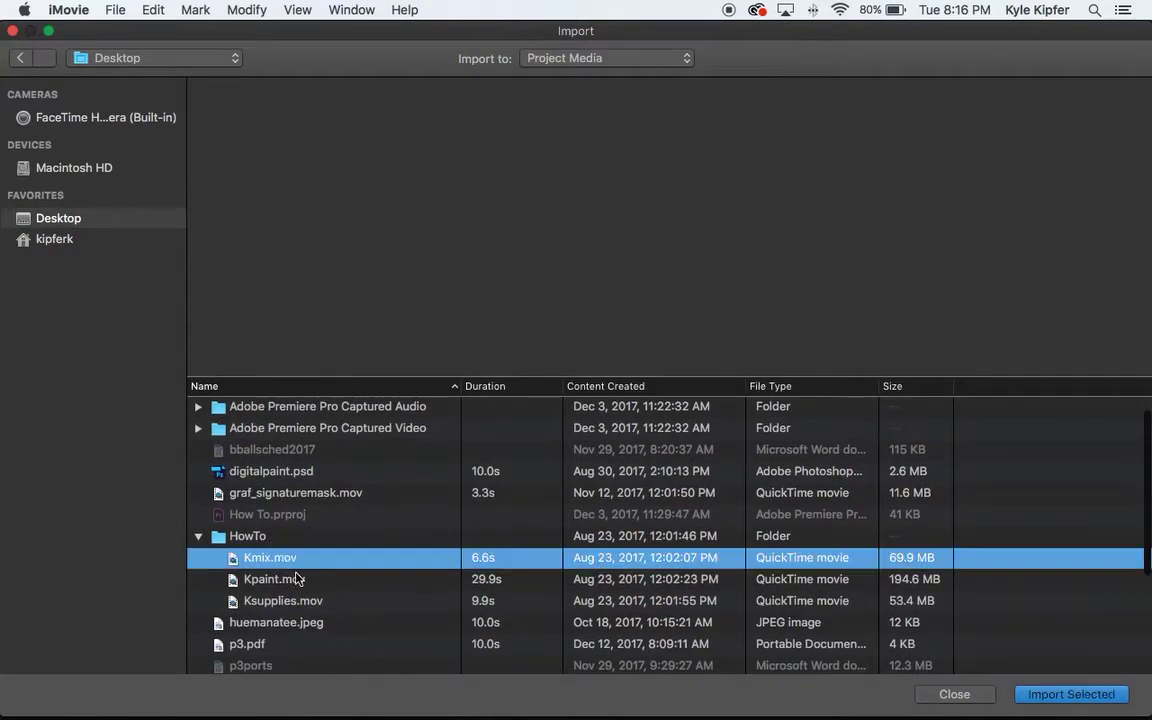
scroll(350, 587, down, 1)
scroll(350, 587, down, 1)
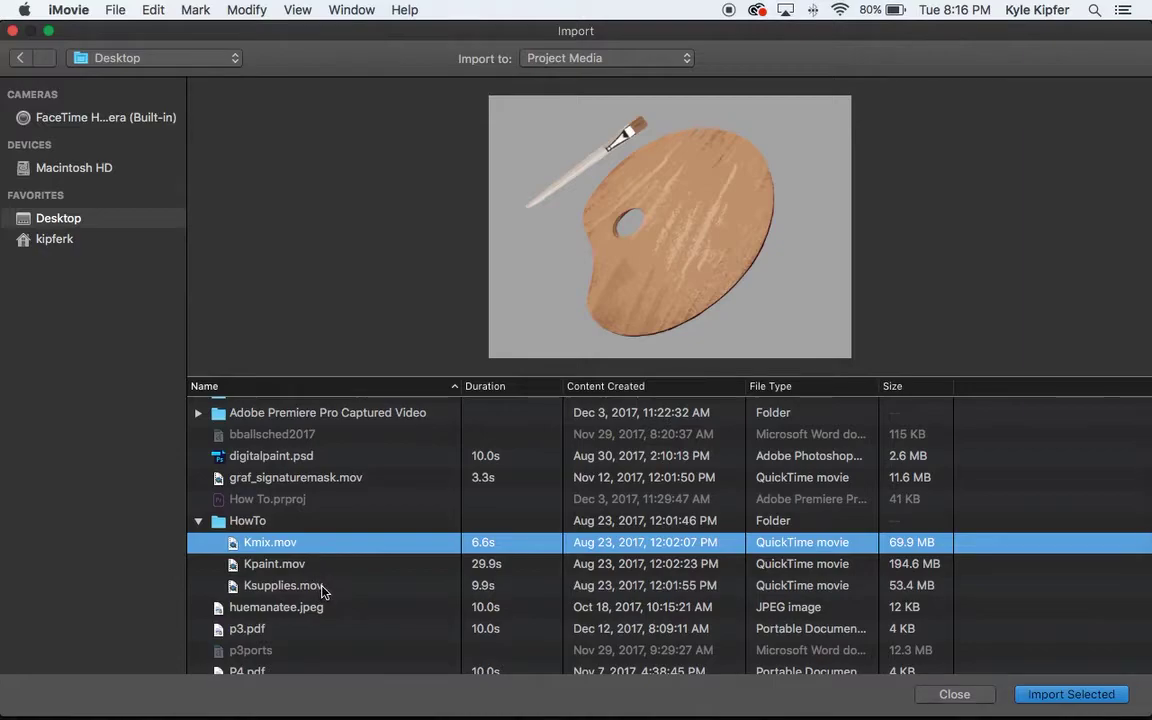
shift+click(322, 592)
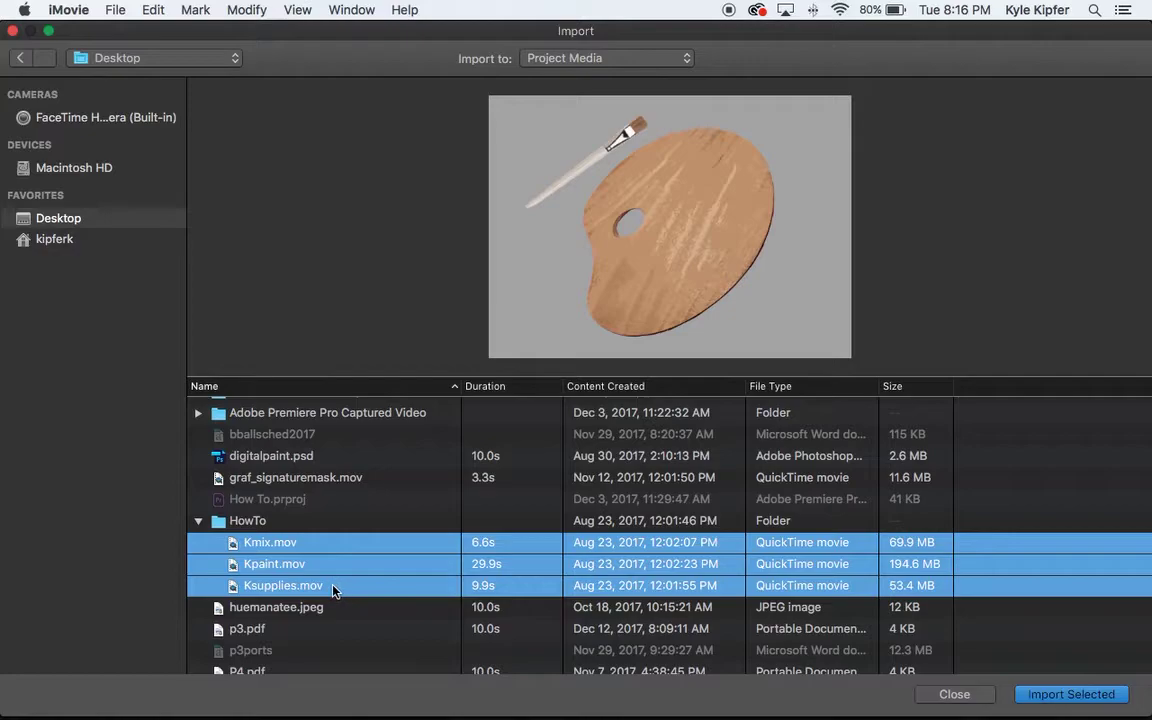
click(338, 545)
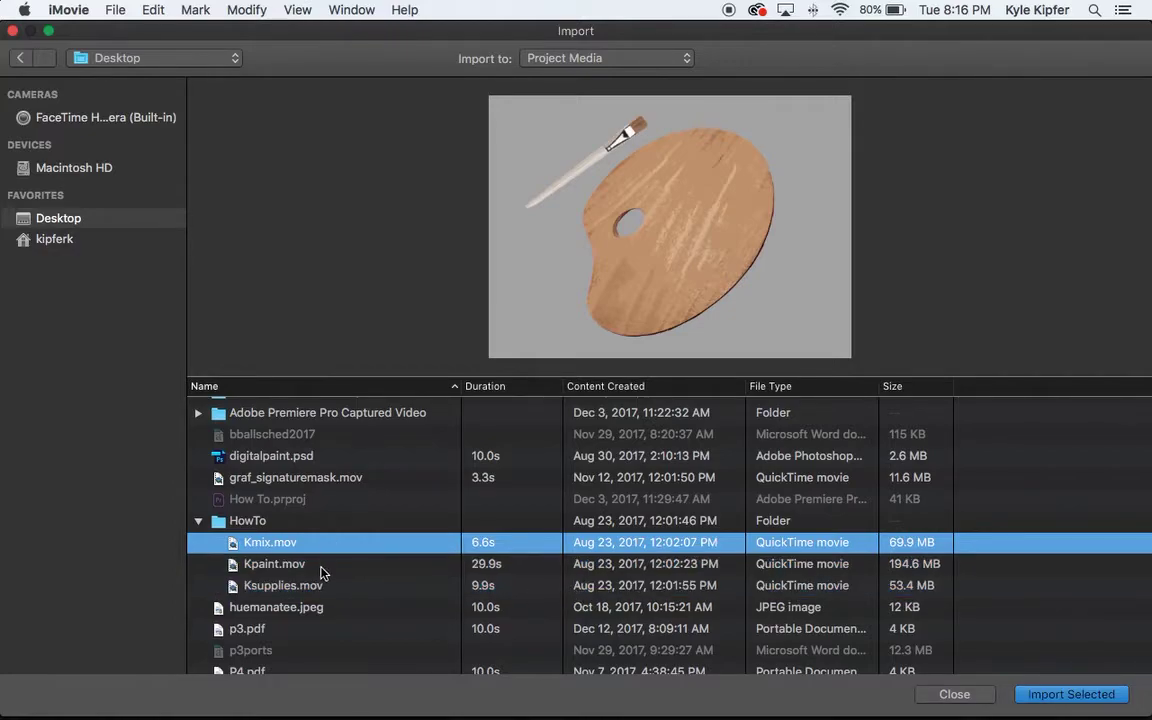
shift+click(329, 590)
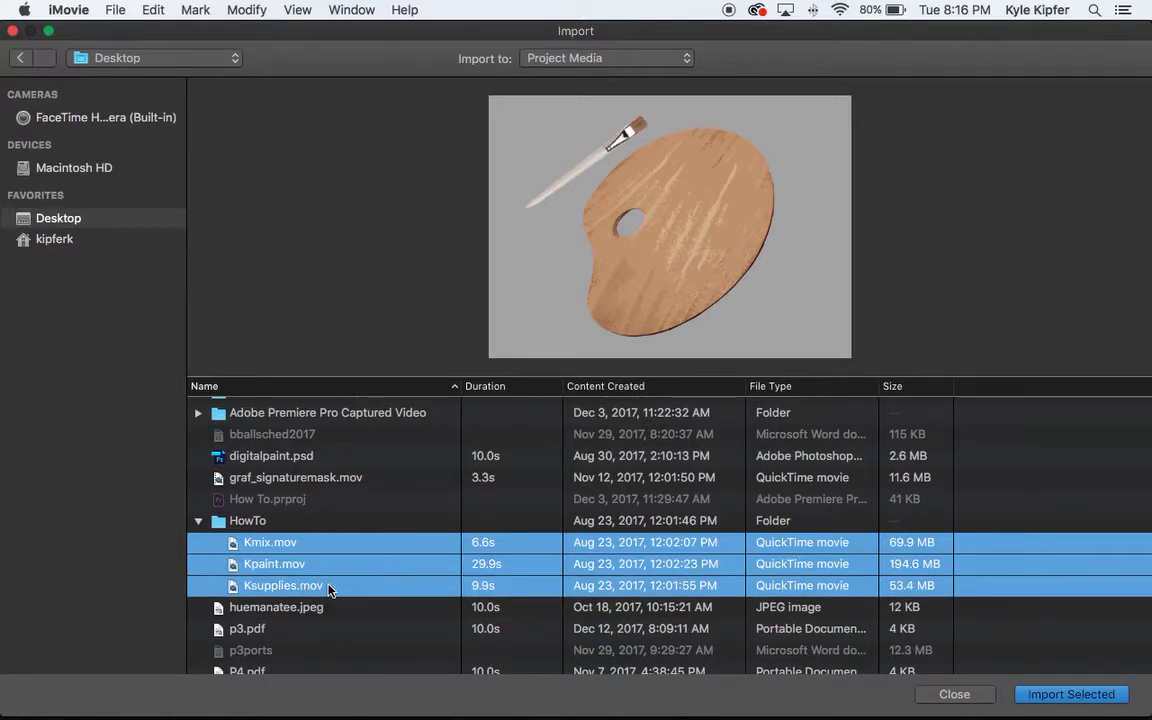
click(1052, 694)
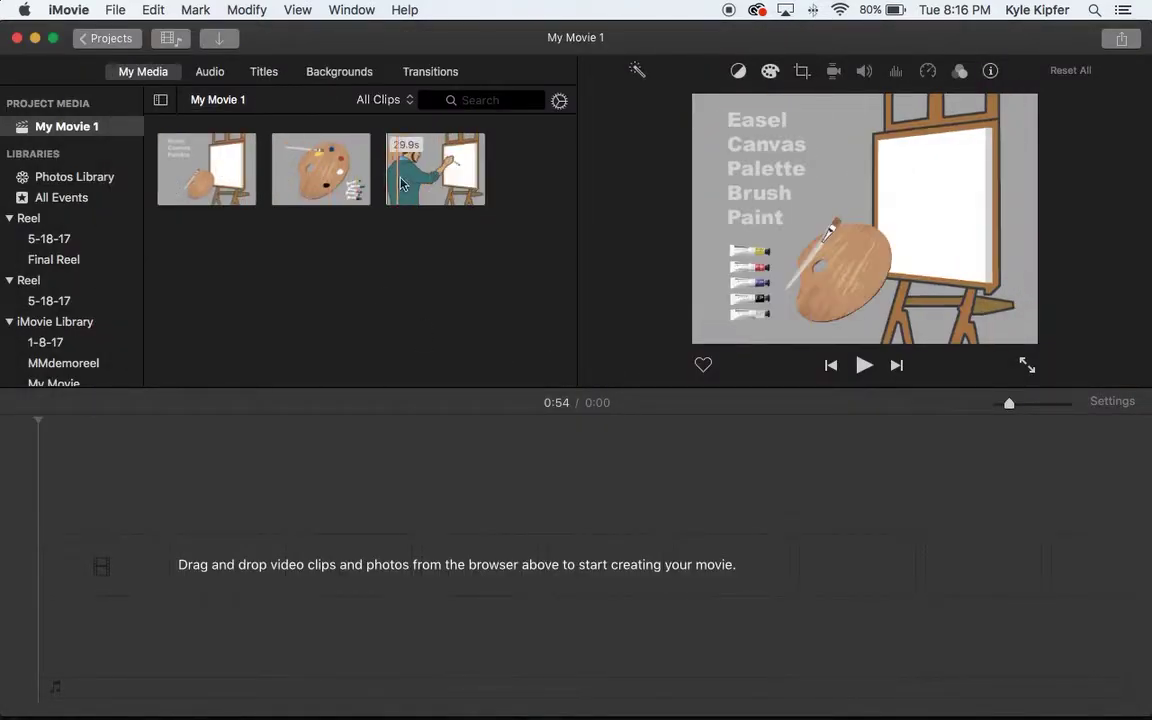
Step: Add the easel, palette and painter clips to the timeline in that order
click(218, 190)
drag(218, 190, 127, 548)
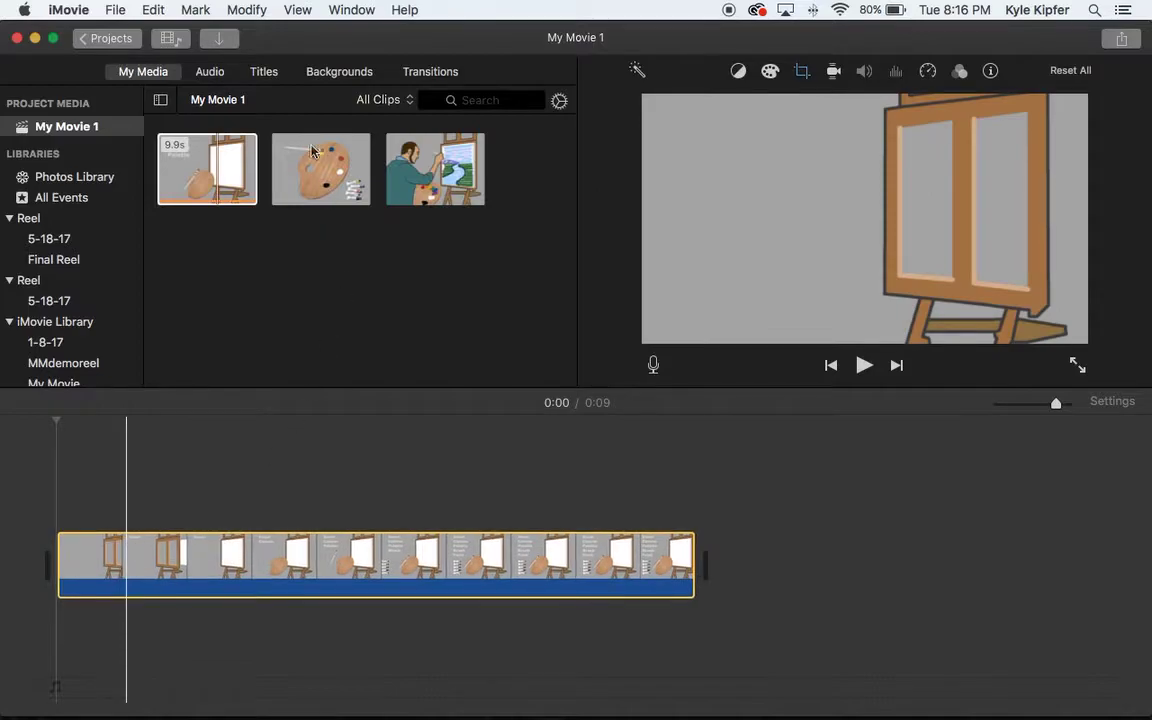
drag(312, 148, 728, 550)
mouse_move(440, 190)
mouse_down()
mouse_move(979, 480)
mouse_move(1137, 505)
mouse_move(935, 567)
mouse_up()
scroll(707, 460, left, 5)
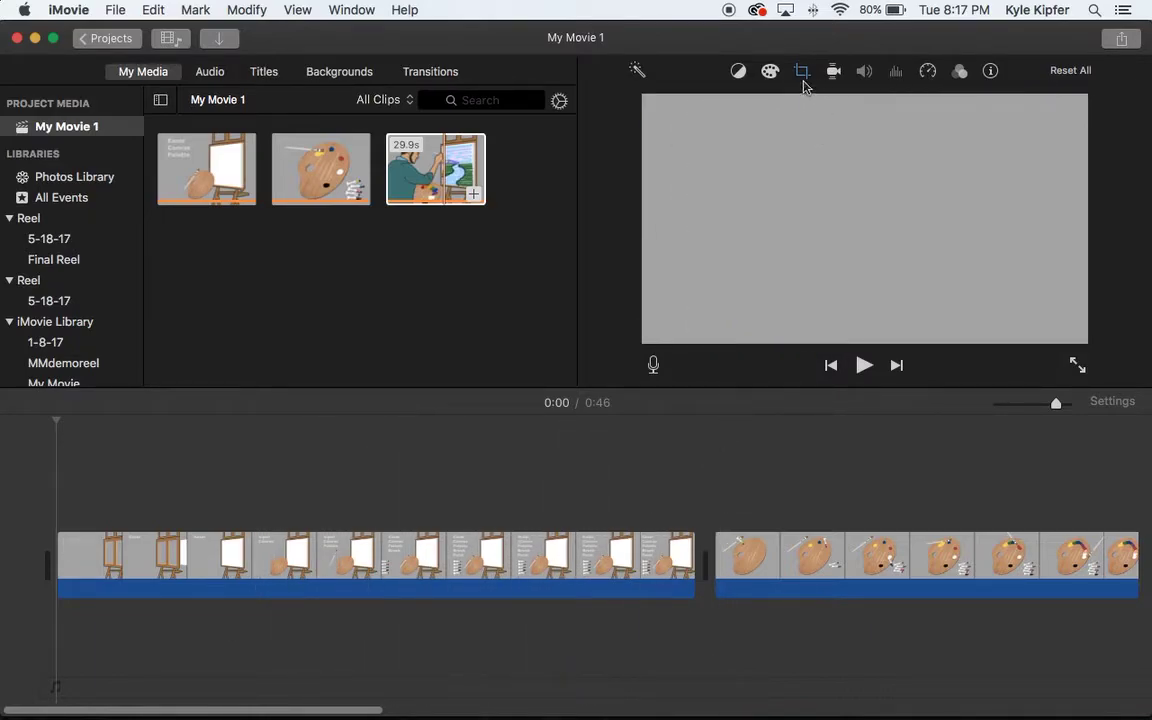
Step: Widen the easel clip's crop to its full frame so the Easel heading shows
click(801, 74)
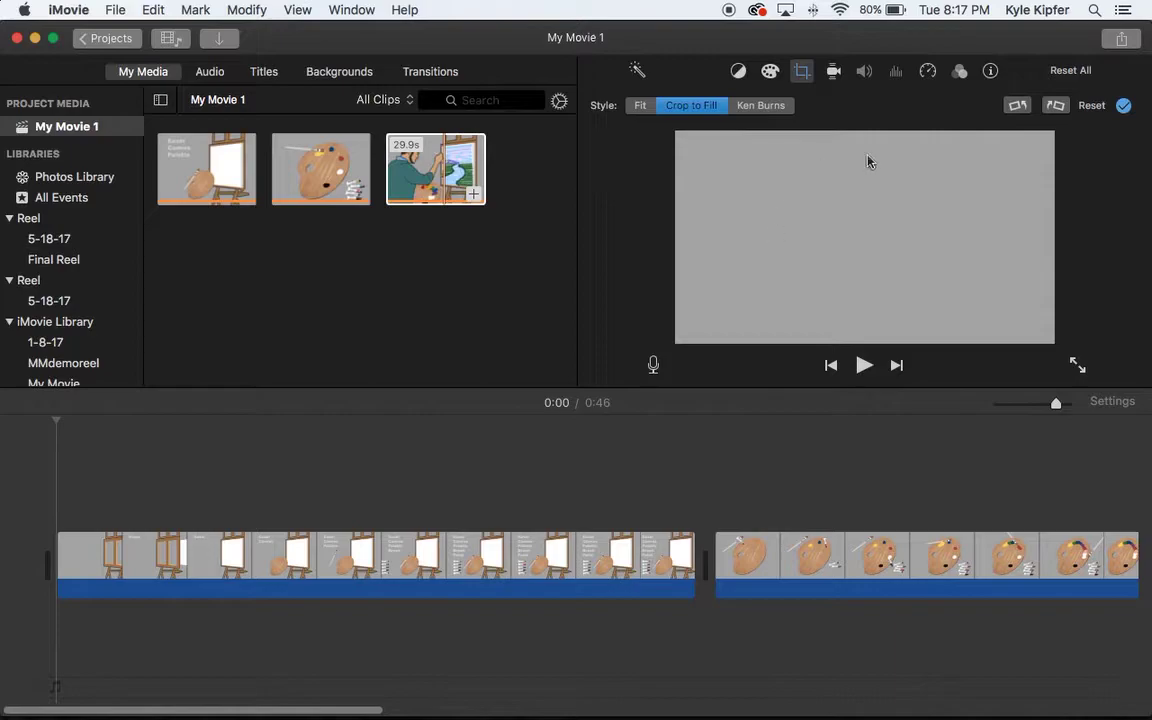
drag(1053, 346, 1018, 323)
click(801, 74)
click(424, 568)
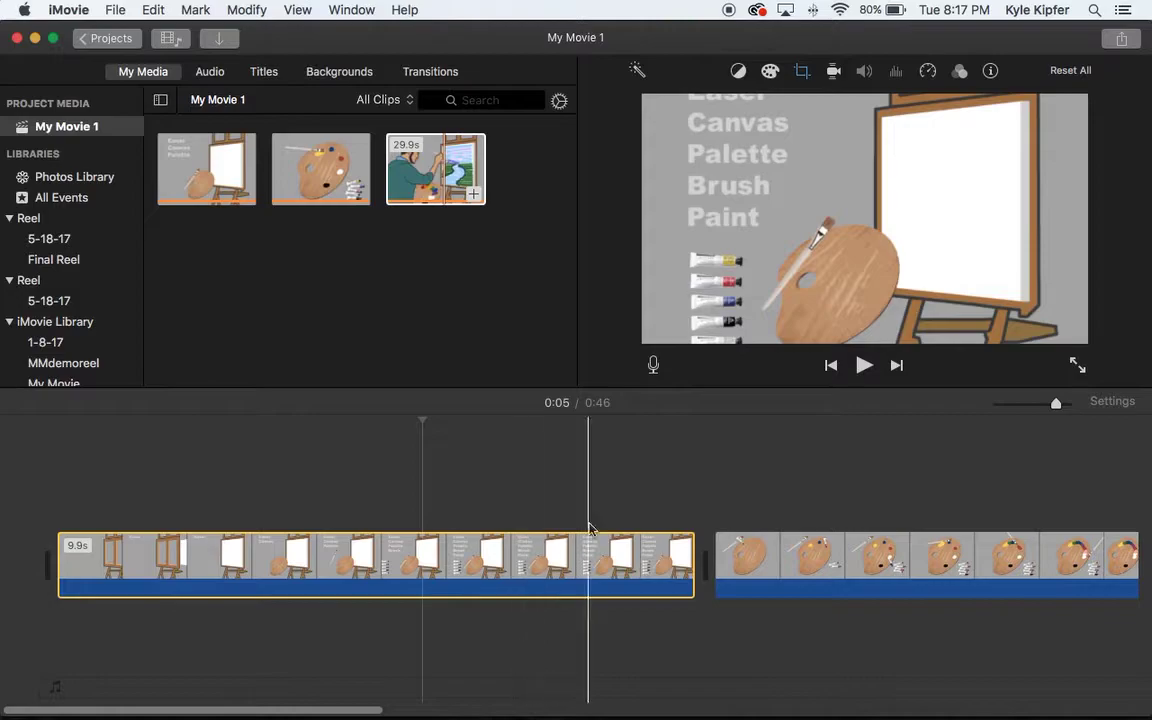
click(802, 72)
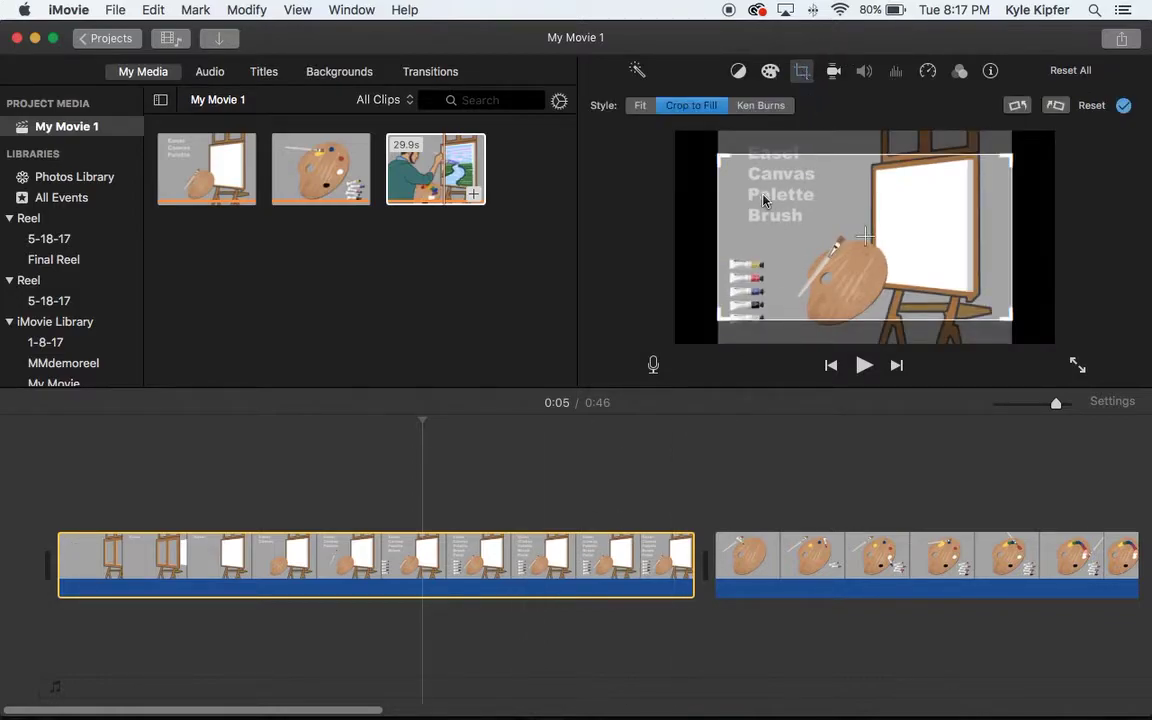
drag(720, 157, 679, 133)
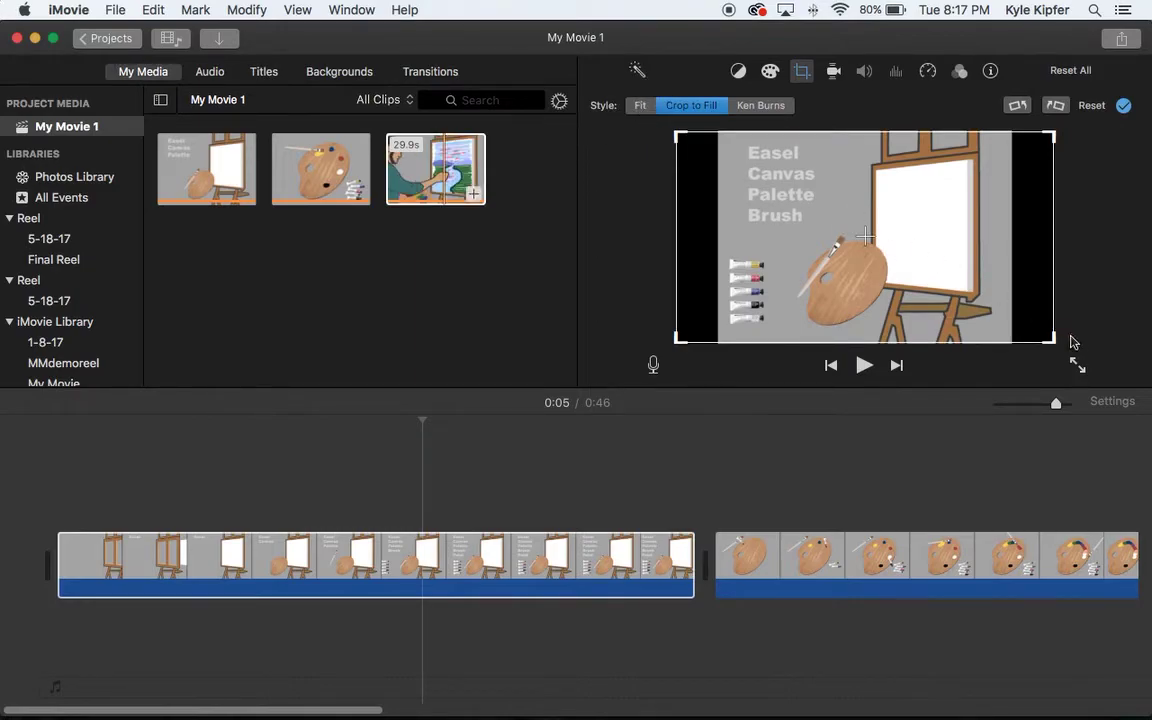
click(1124, 106)
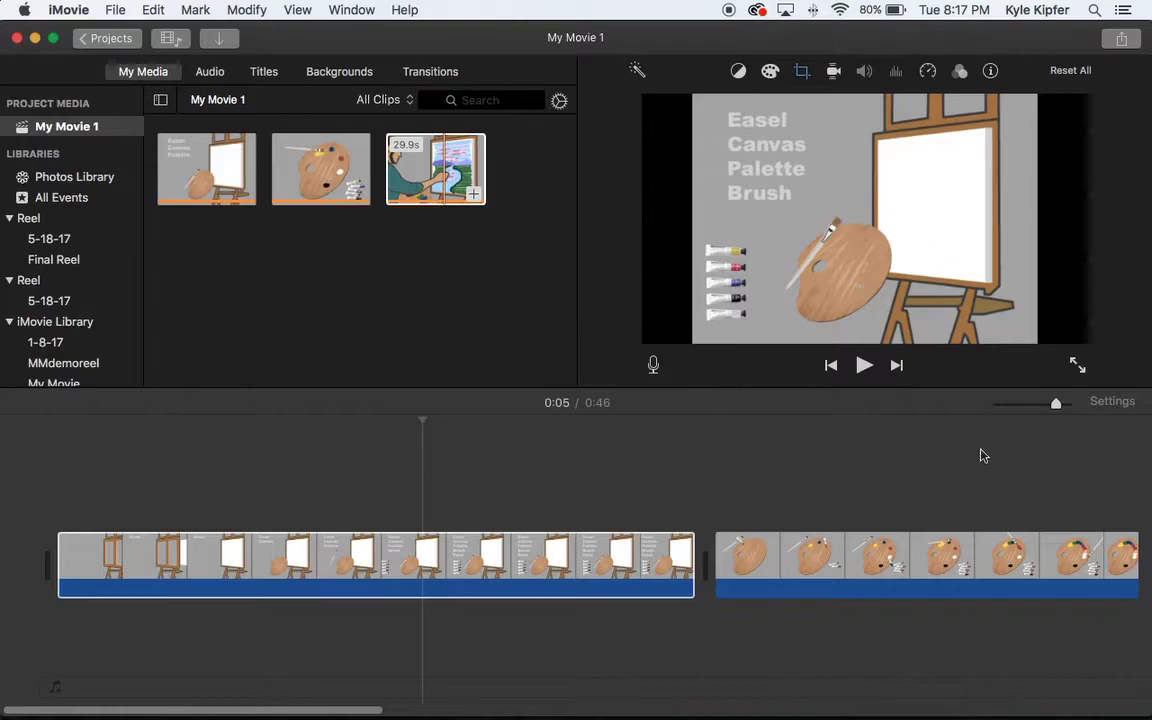
Step: Expand the palette clip's crop to cover its full frame
click(964, 560)
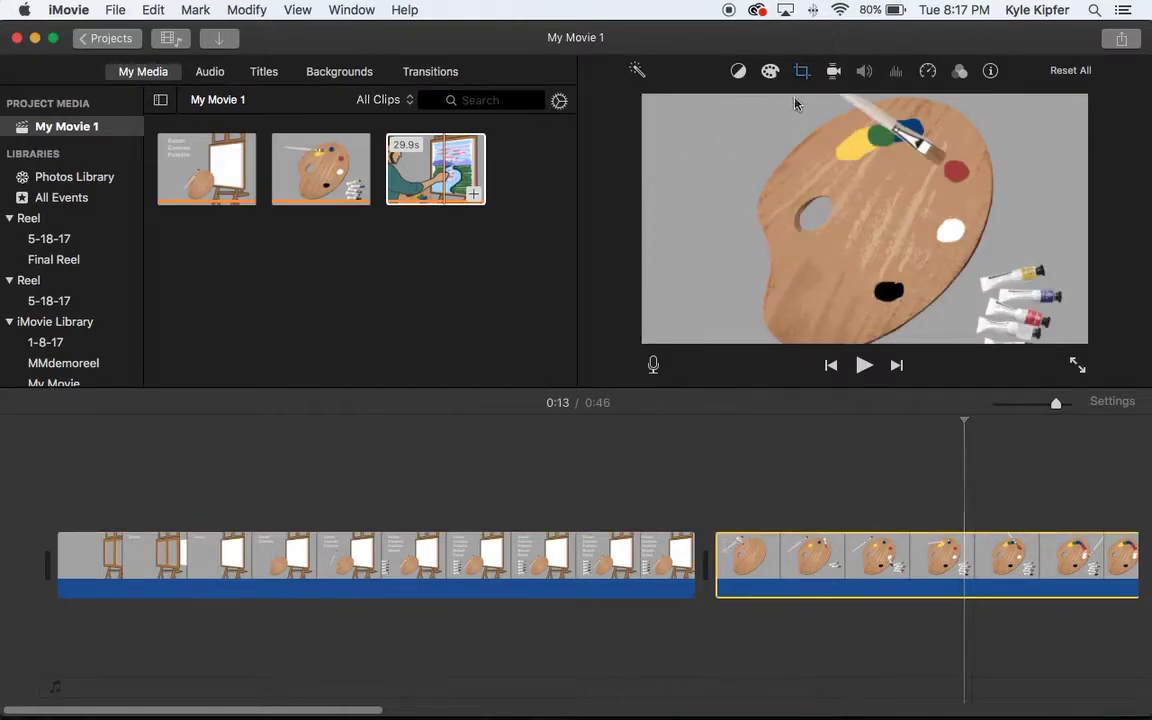
click(802, 72)
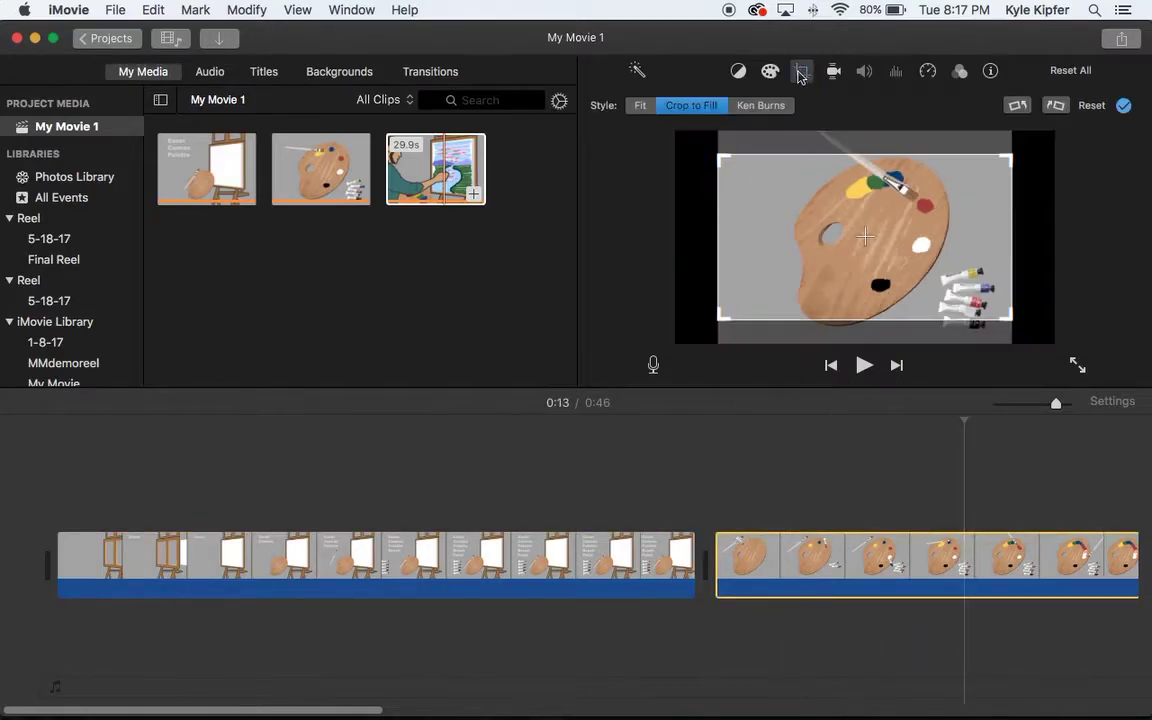
click(630, 105)
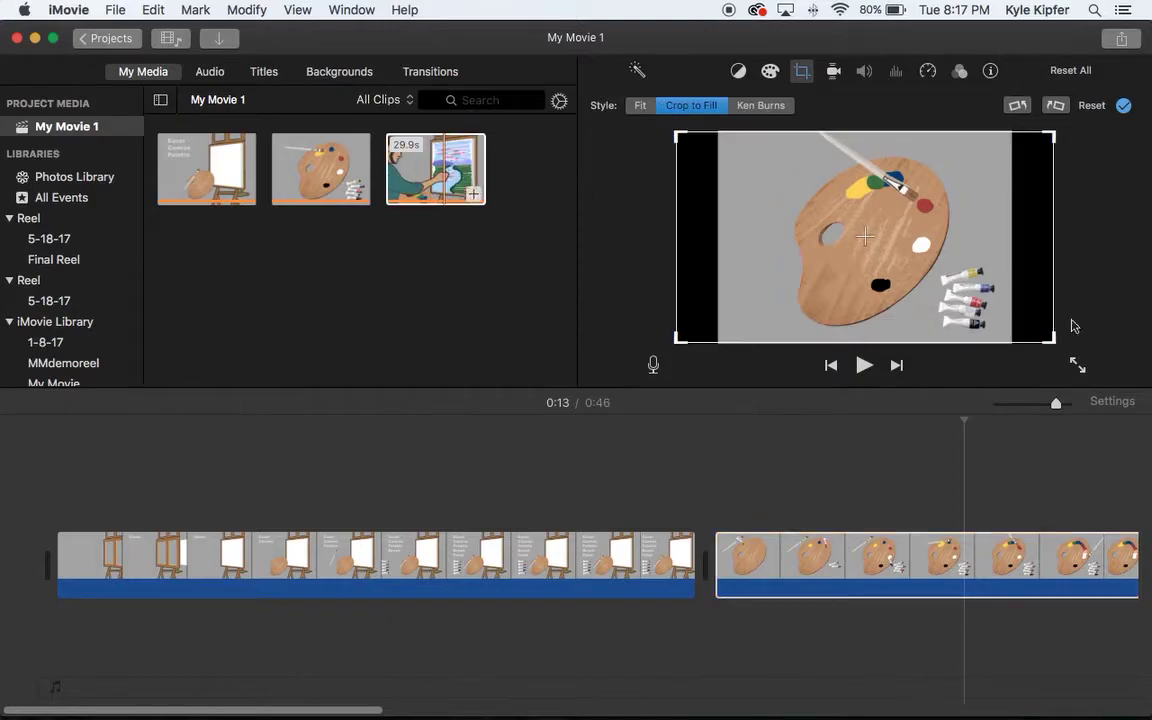
click(1125, 106)
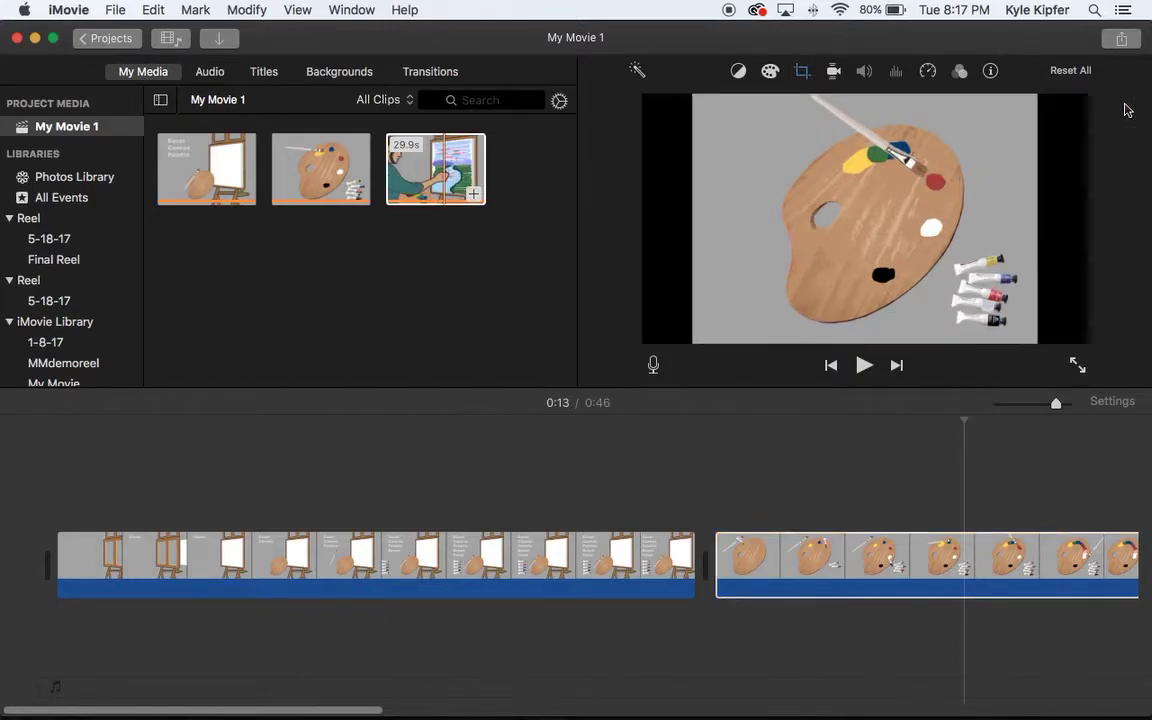
Step: Expand the painter clip's crop to cover the whole picture
scroll(970, 545, right, 5)
click(1003, 553)
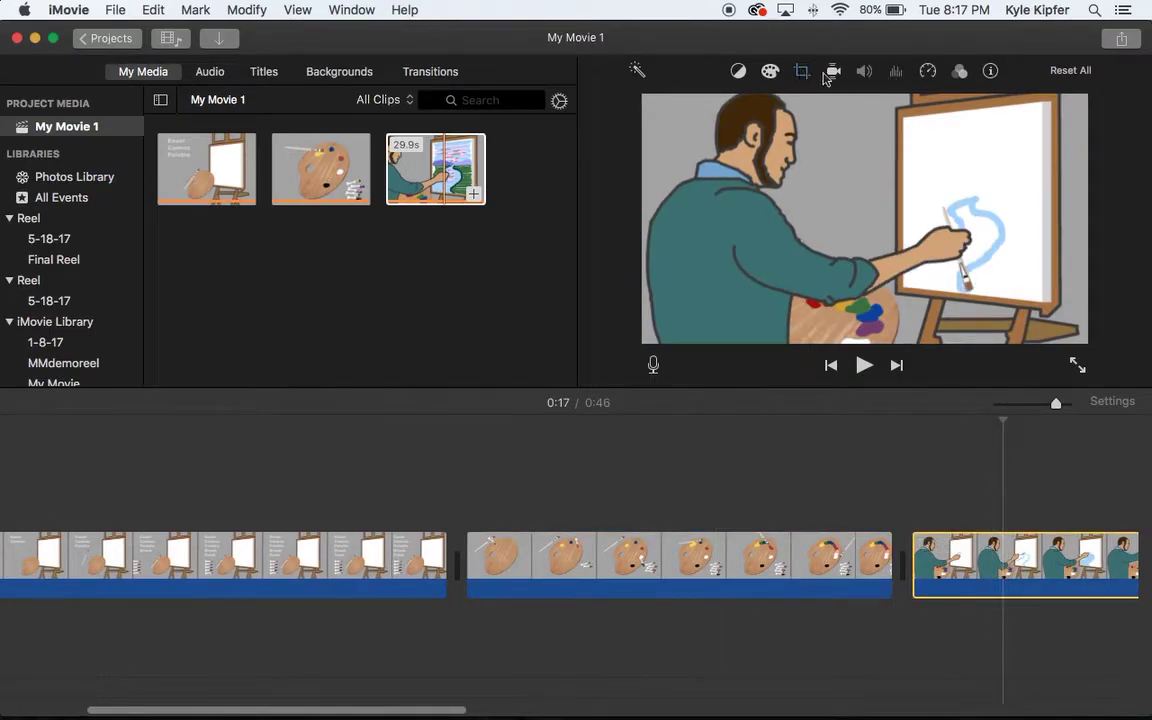
click(801, 71)
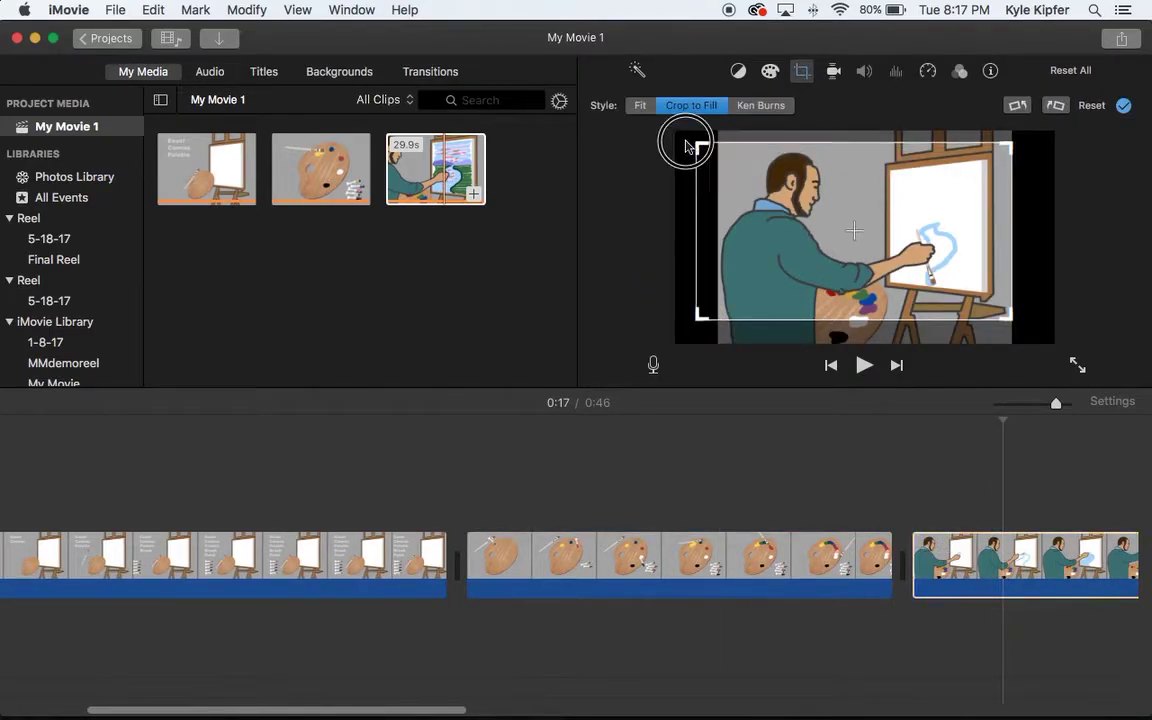
drag(679, 143, 549, 86)
click(1123, 105)
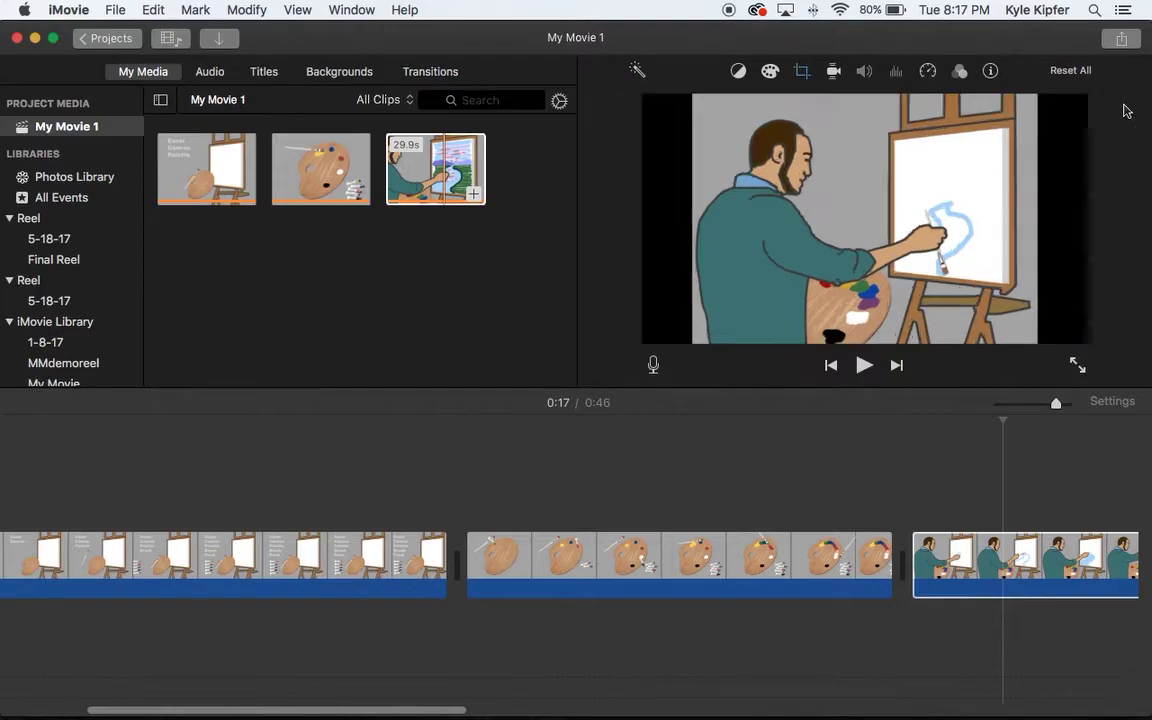
scroll(700, 480, left, 3)
scroll(657, 479, left, 2)
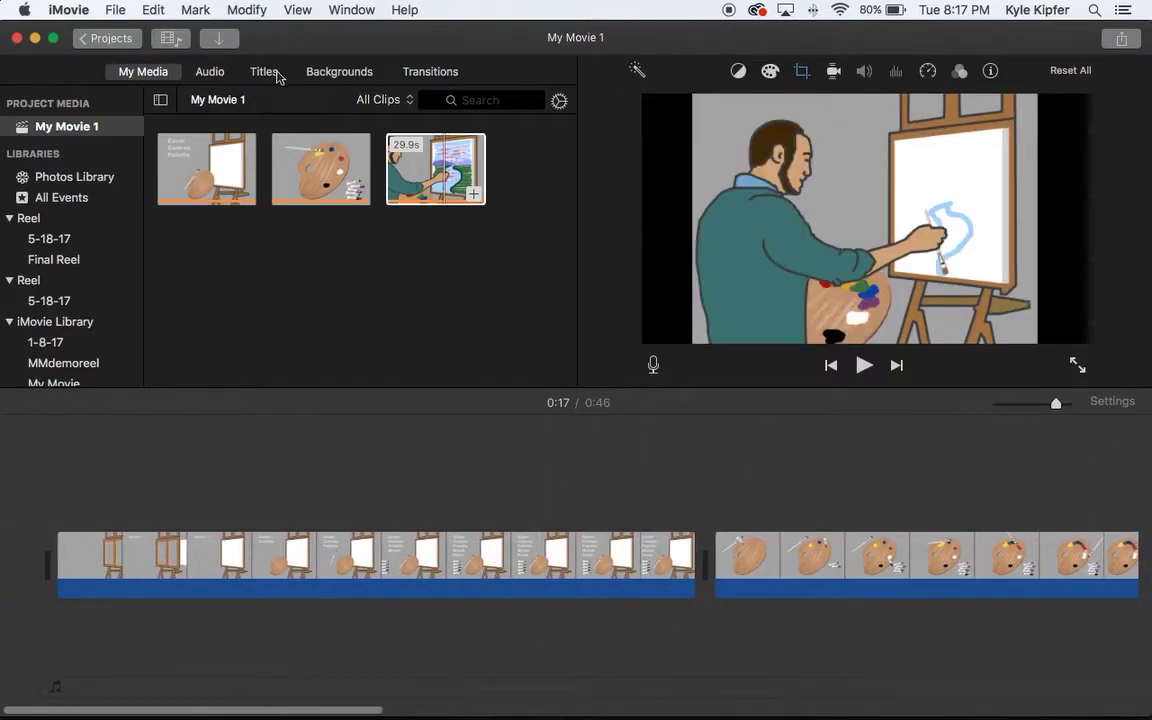
Step: Place the Line title before the easel clip, keeping its 4.0s duration
click(224, 77)
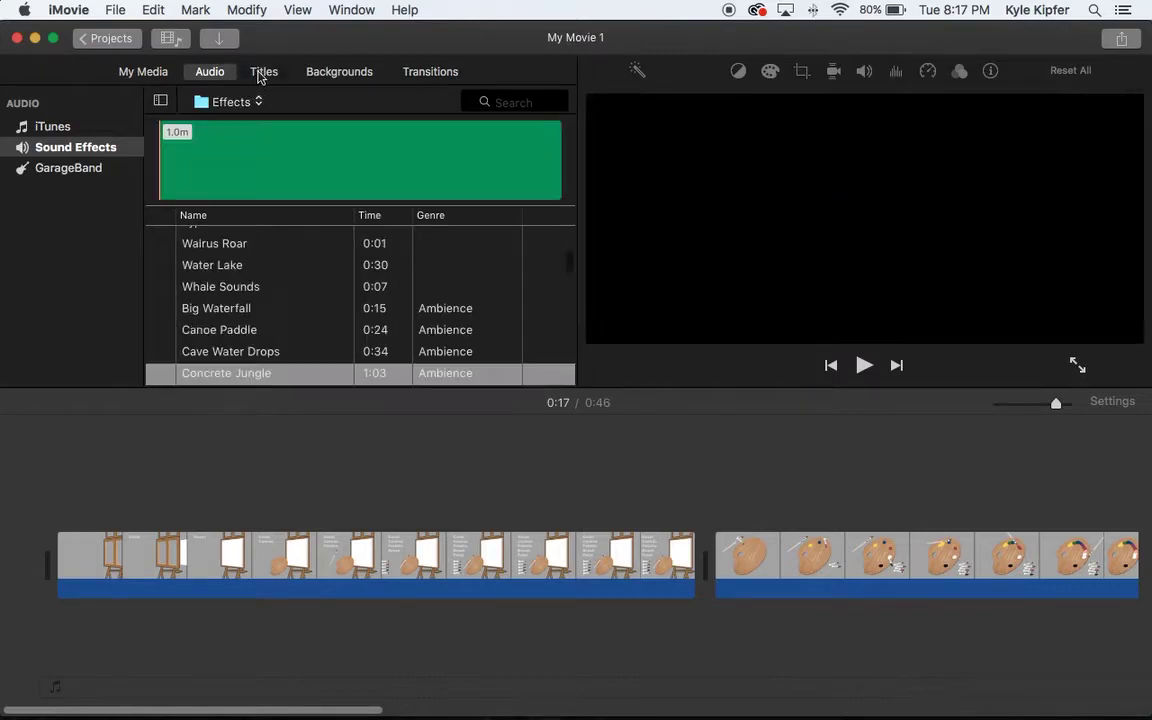
click(260, 76)
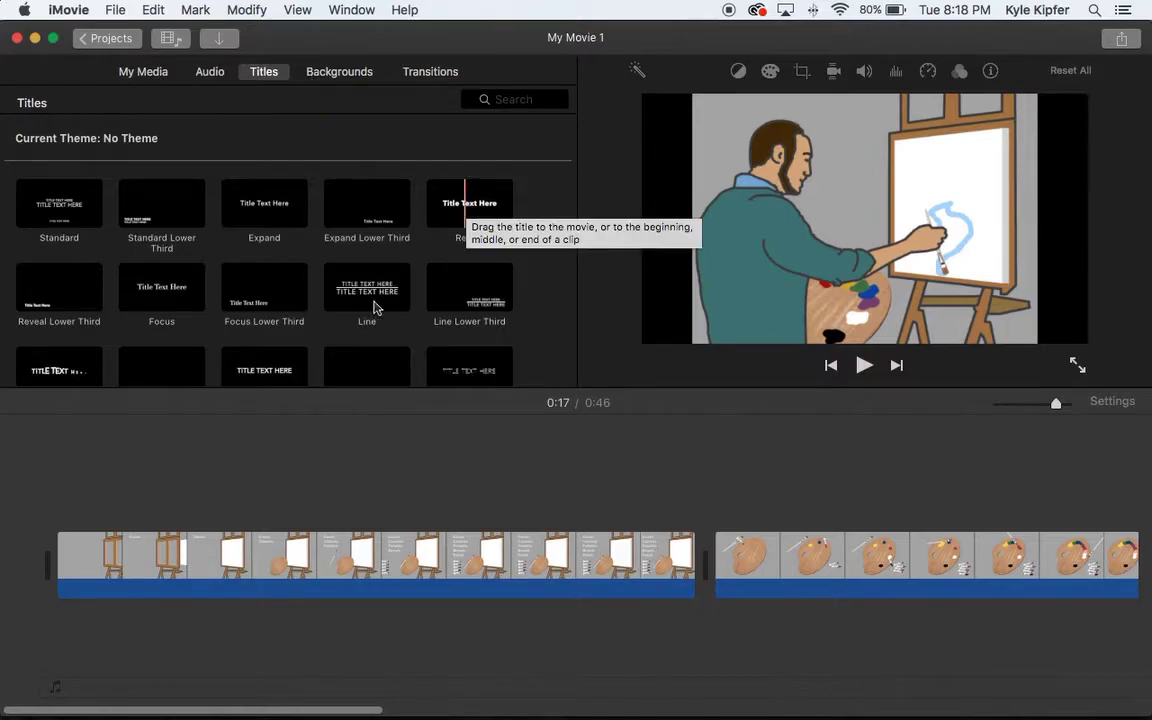
drag(380, 292, 35, 548)
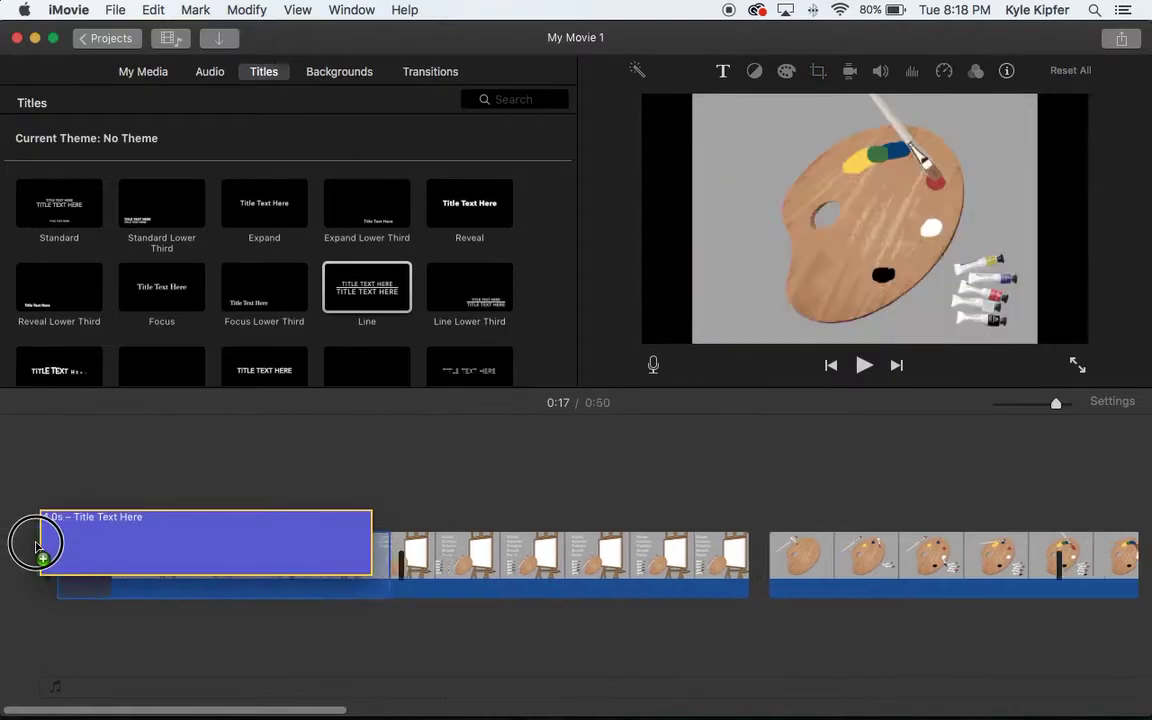
drag(35, 548, 36, 548)
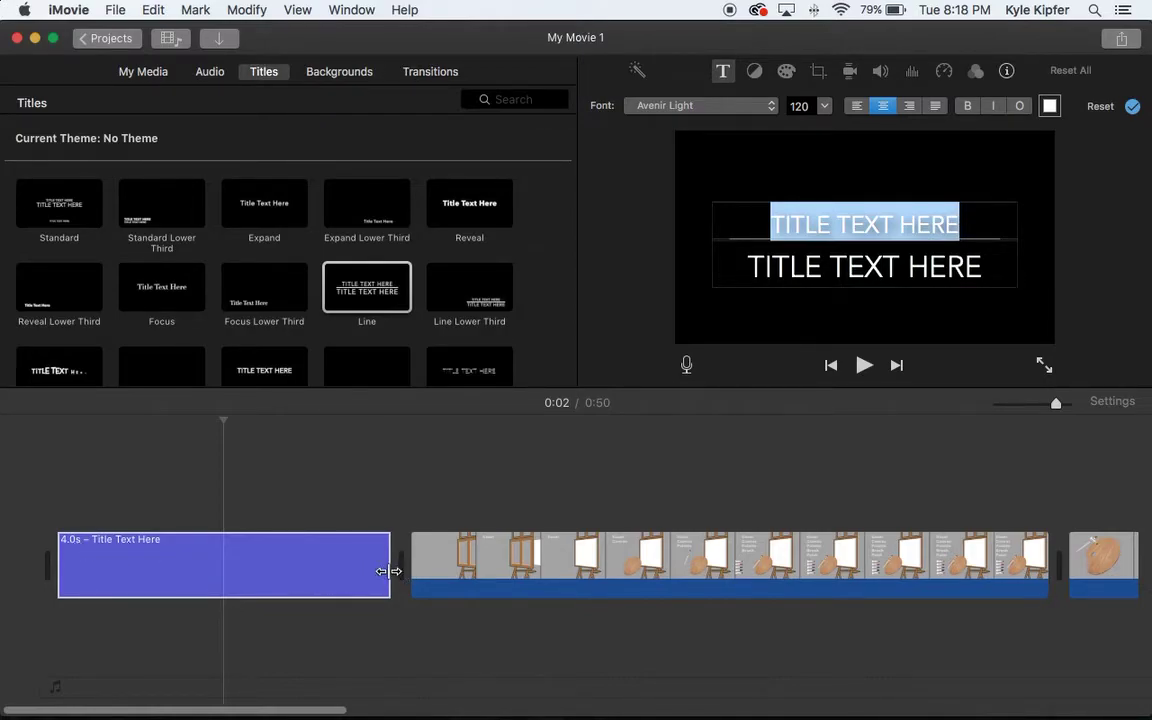
mouse_move(389, 571)
mouse_down()
mouse_move(318, 571)
mouse_move(498, 571)
mouse_up()
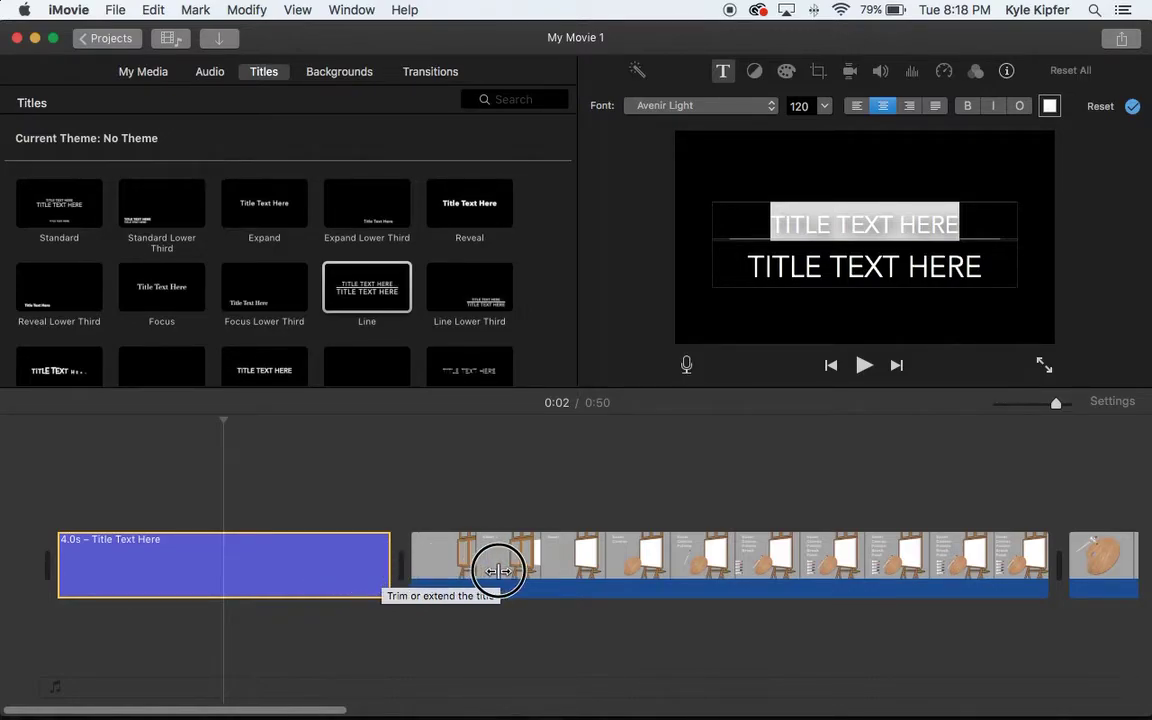
click(410, 489)
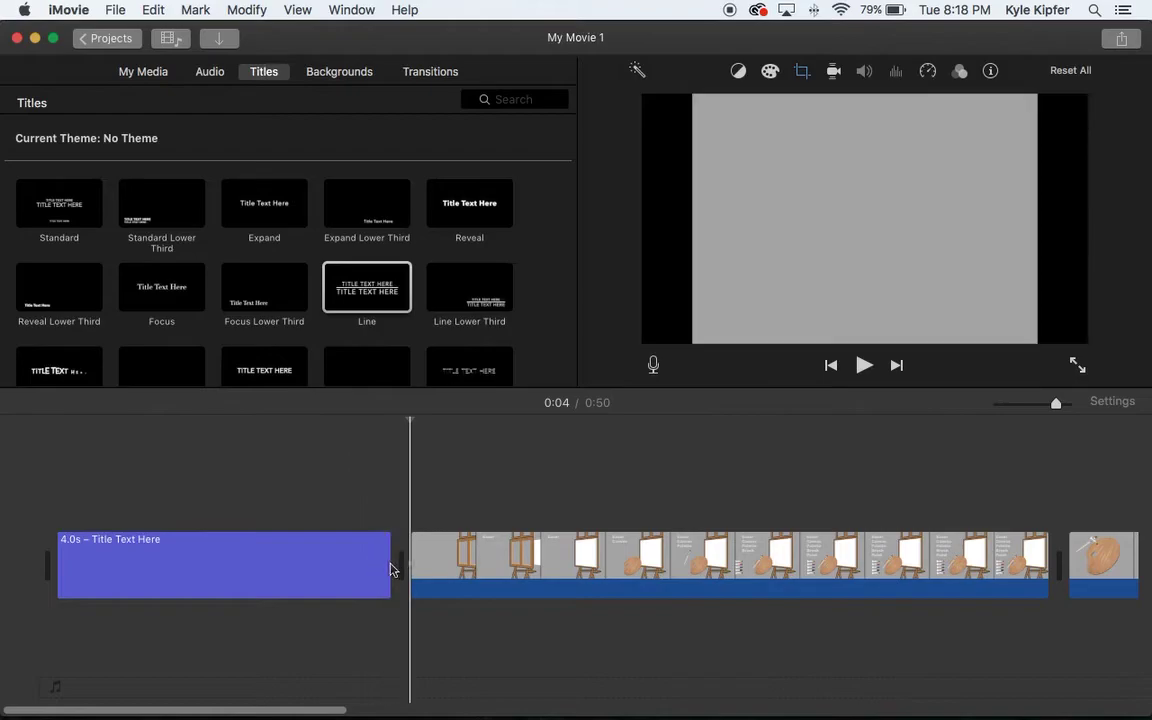
drag(388, 563, 393, 562)
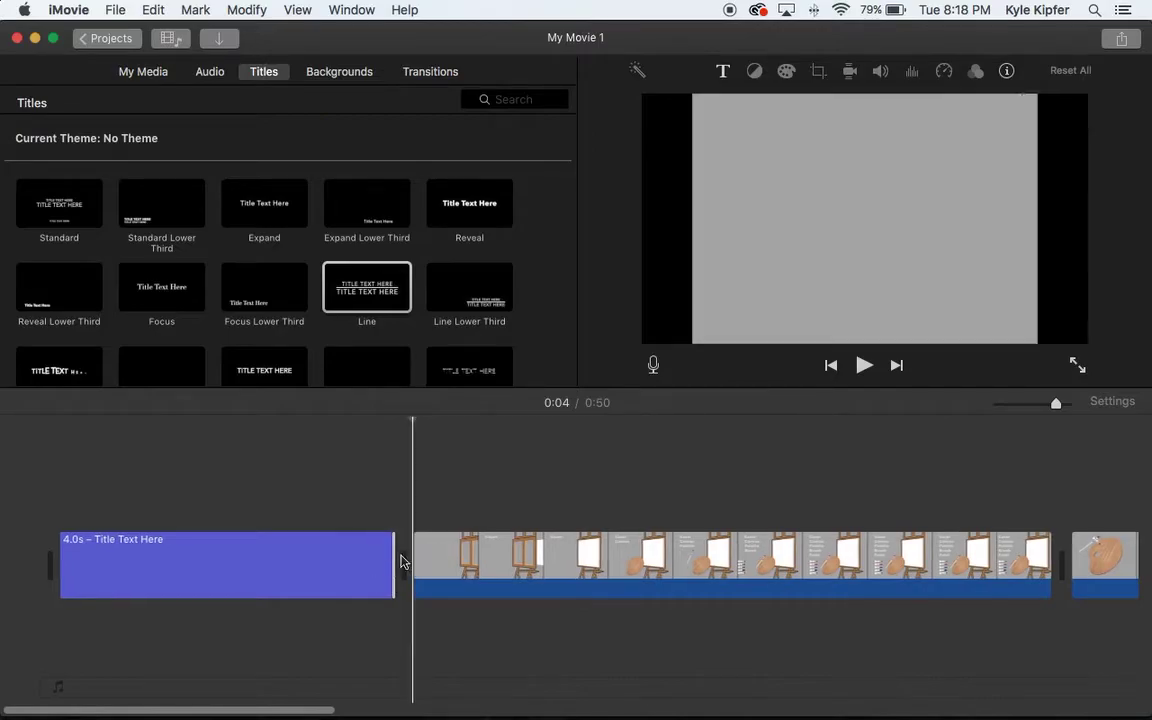
click(503, 468)
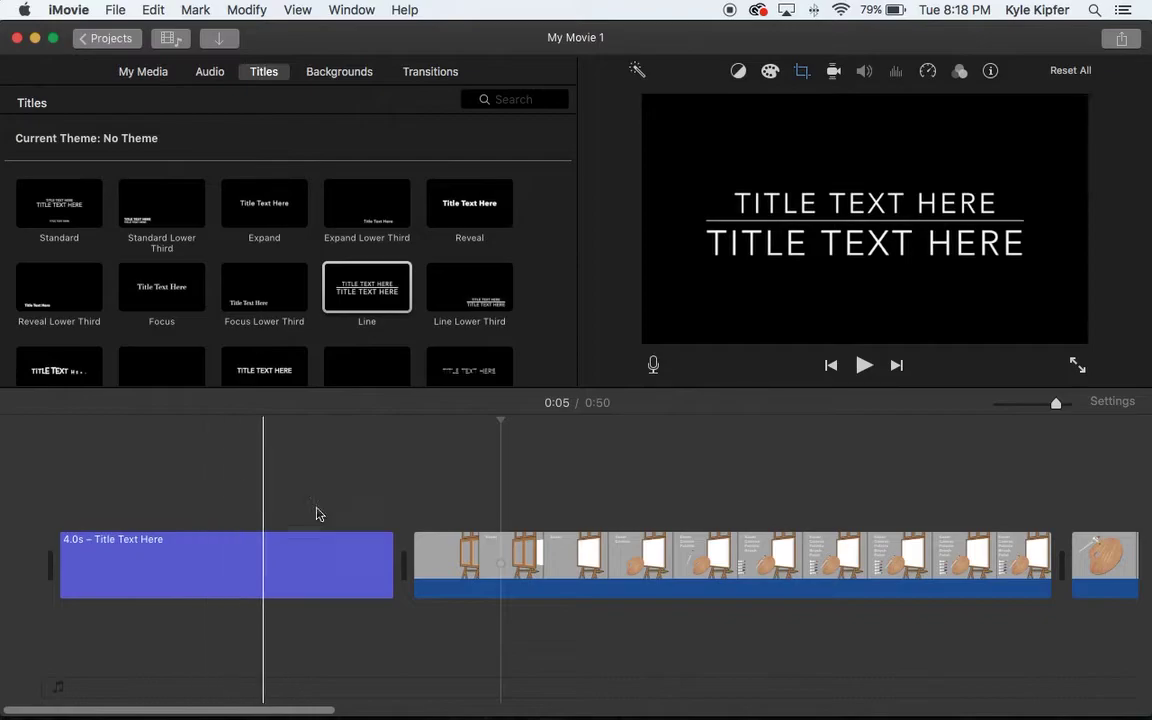
Step: Replace the title placeholders with HOW TO PAINT on line one and LANDSCAPES on line two
click(262, 561)
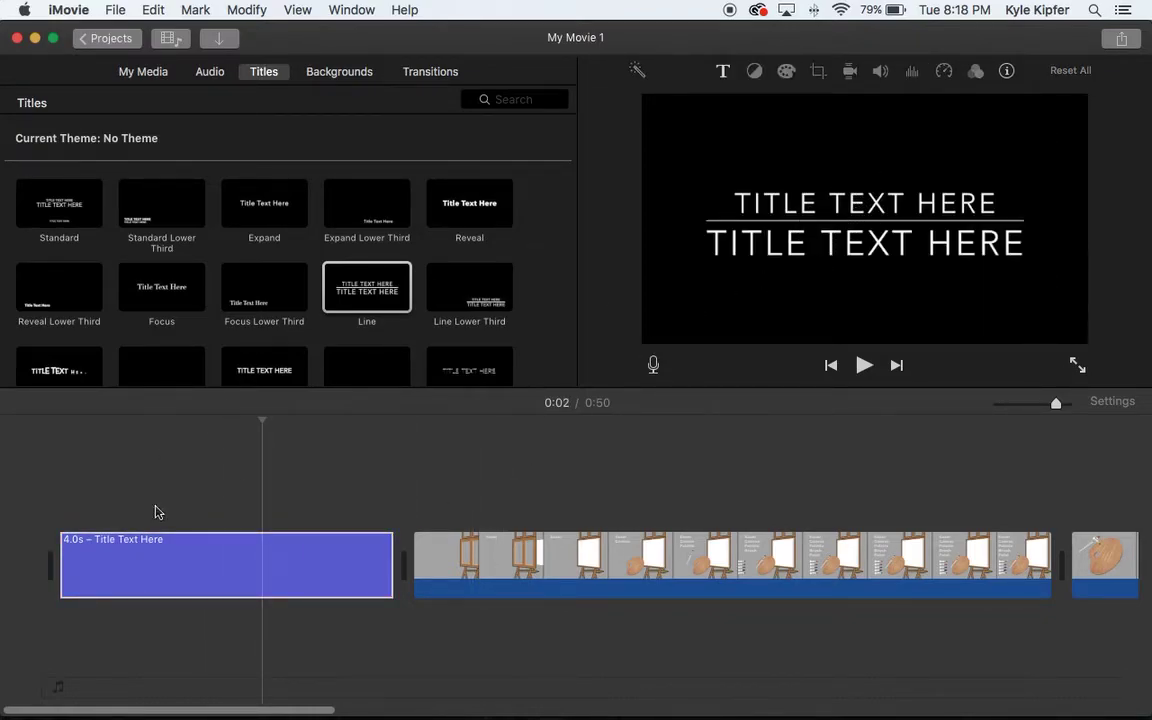
double_click(159, 557)
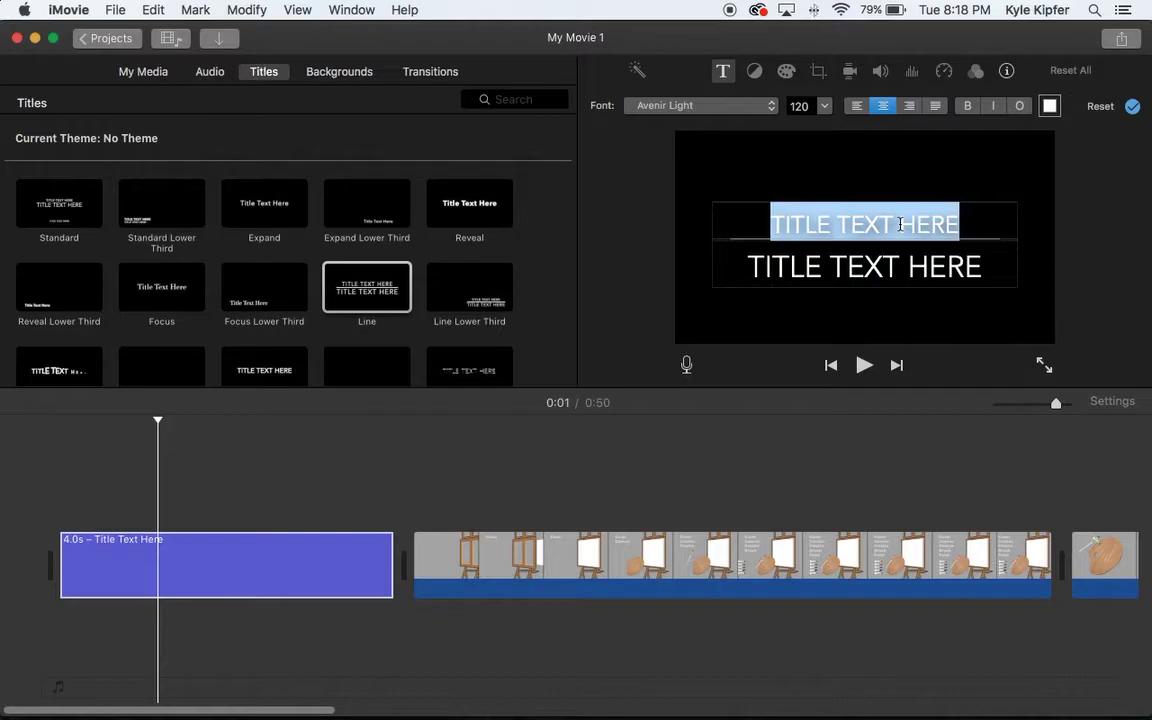
text(HO)
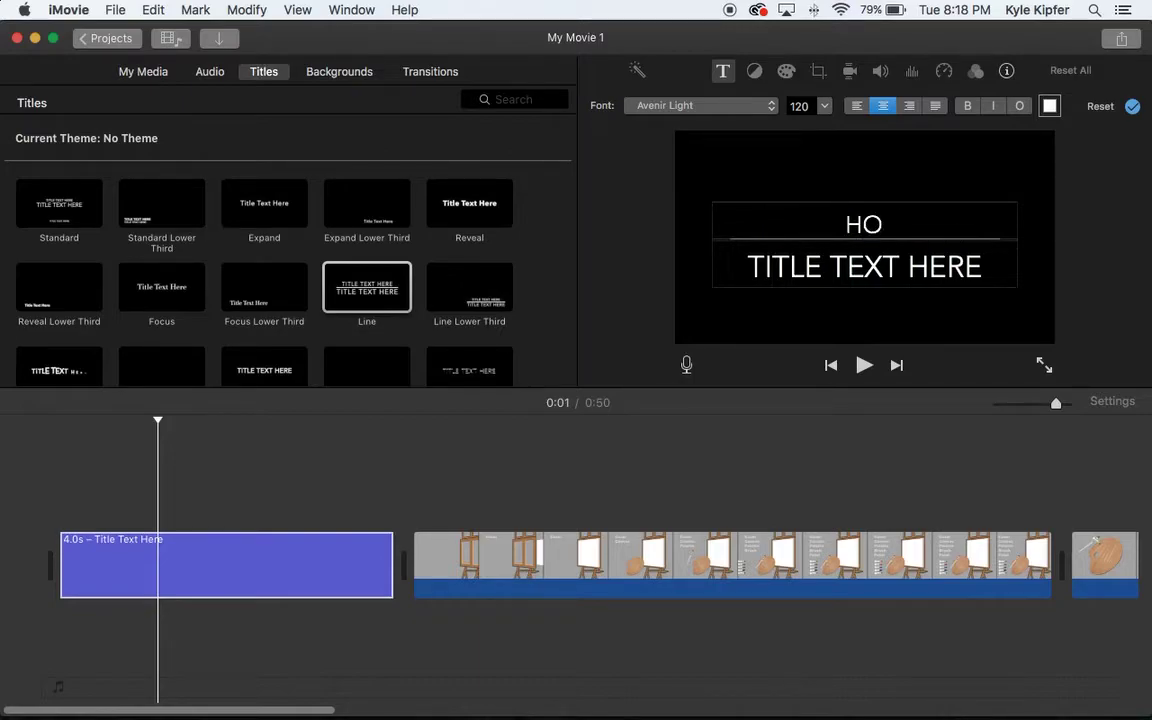
text(W TO)
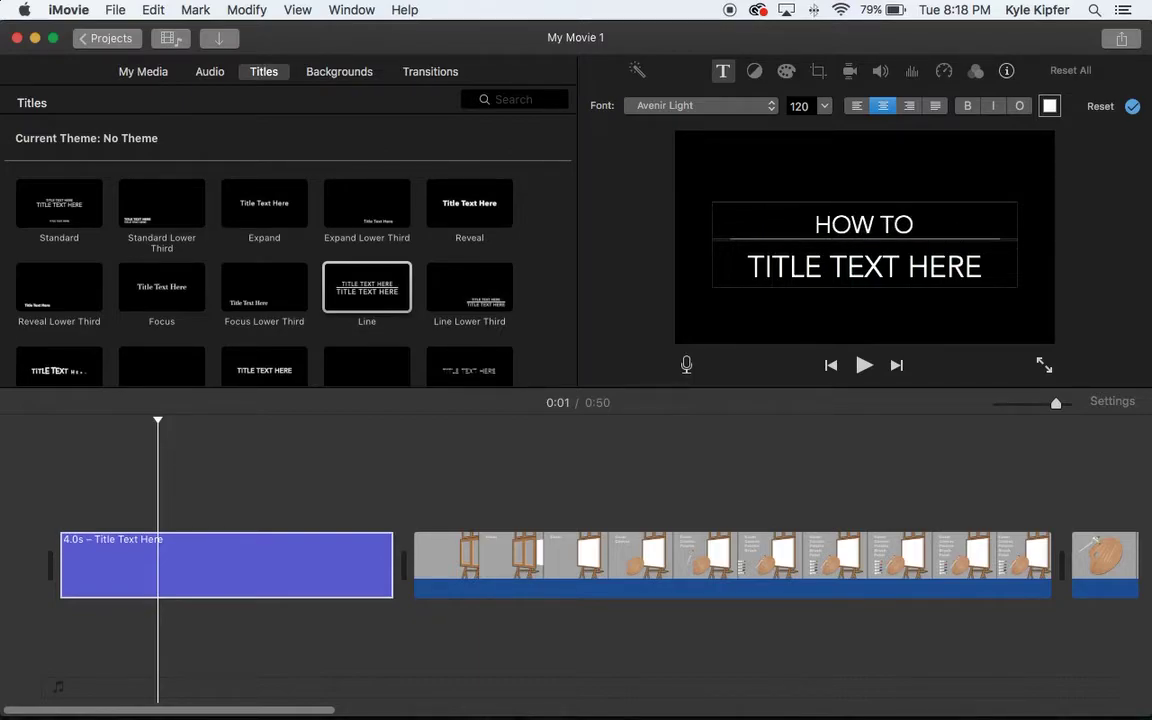
text( PAINT)
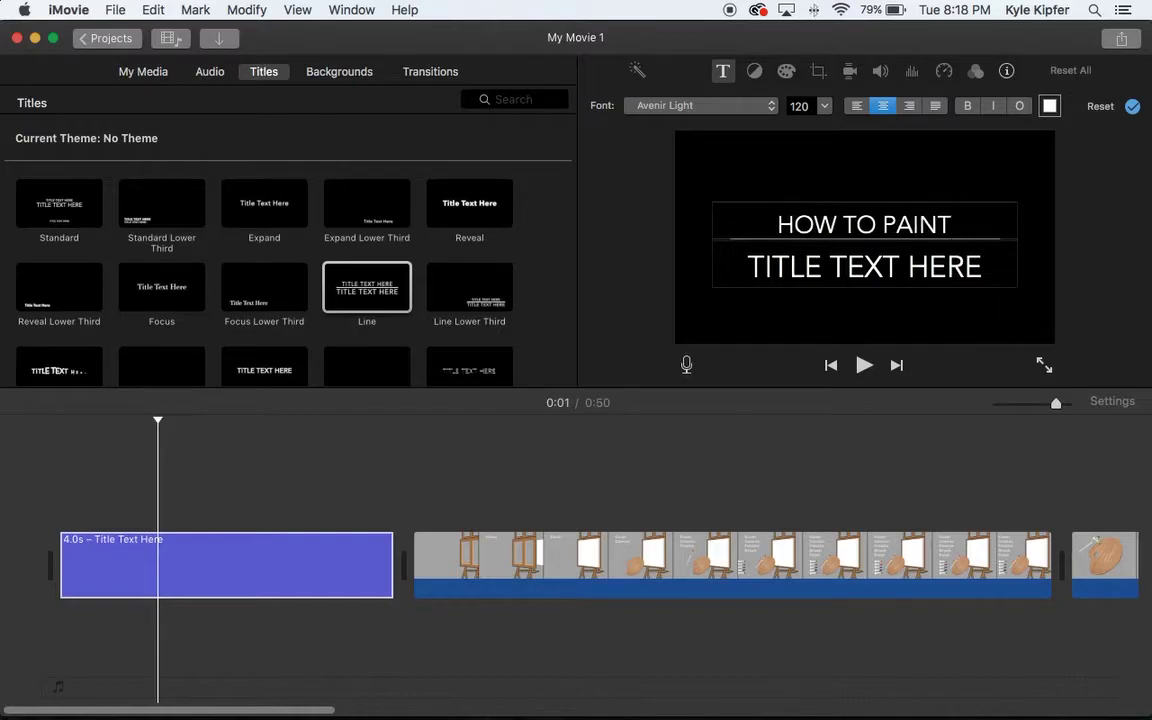
click(916, 265)
drag(984, 265, 670, 256)
text(LANDSCAPES)
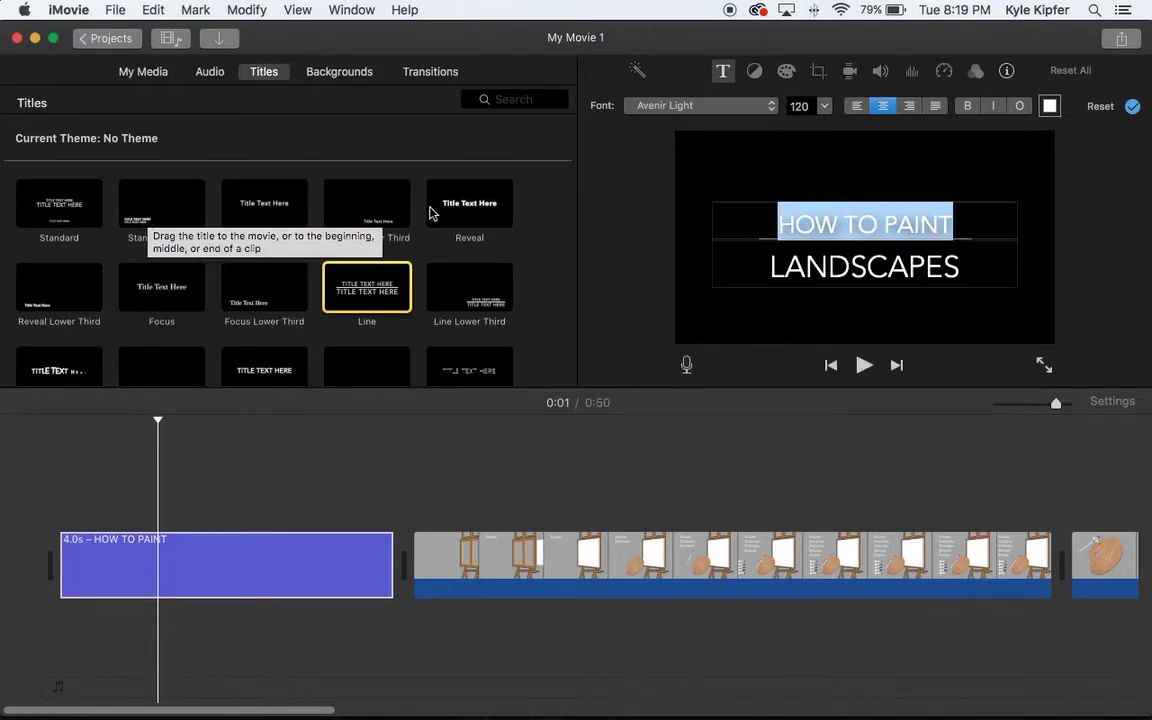
scroll(455, 277, down, 3)
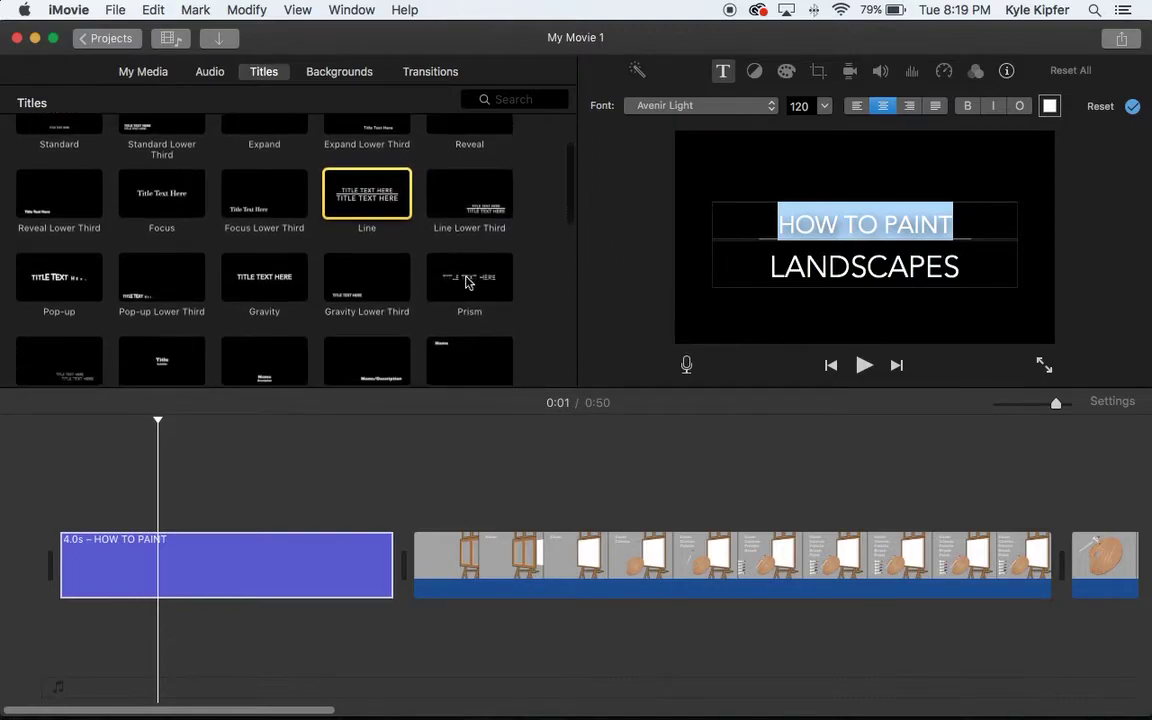
click(530, 566)
click(645, 485)
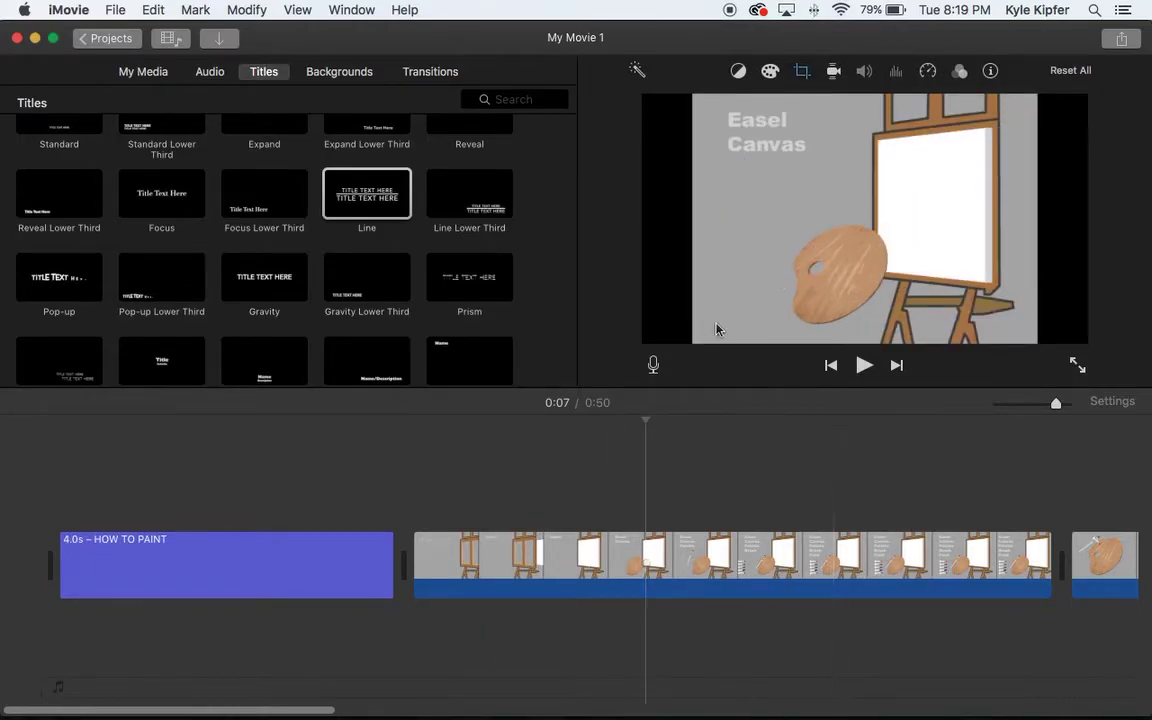
Step: Overlay a Pop-up Lower Third reading 'Step 1: Get Supplies' on the easel clip's start, then play
scroll(276, 268, down, 3)
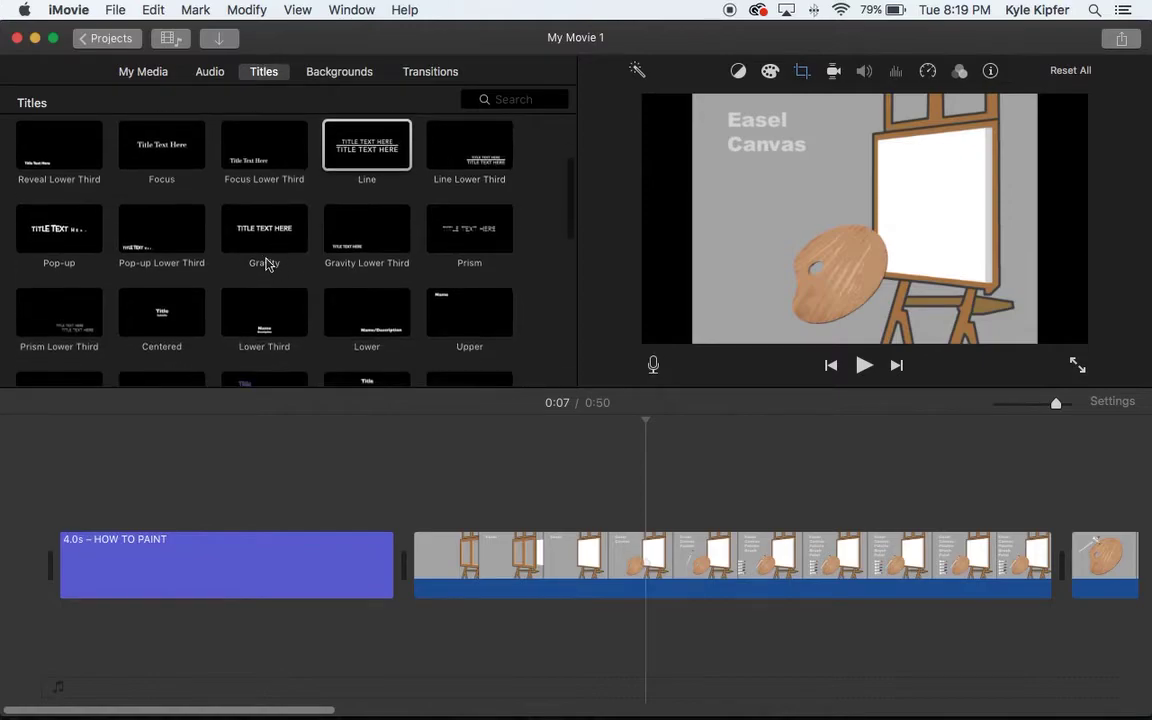
mouse_move(156, 236)
mouse_down()
mouse_move(366, 345)
mouse_move(463, 463)
mouse_move(473, 497)
mouse_up()
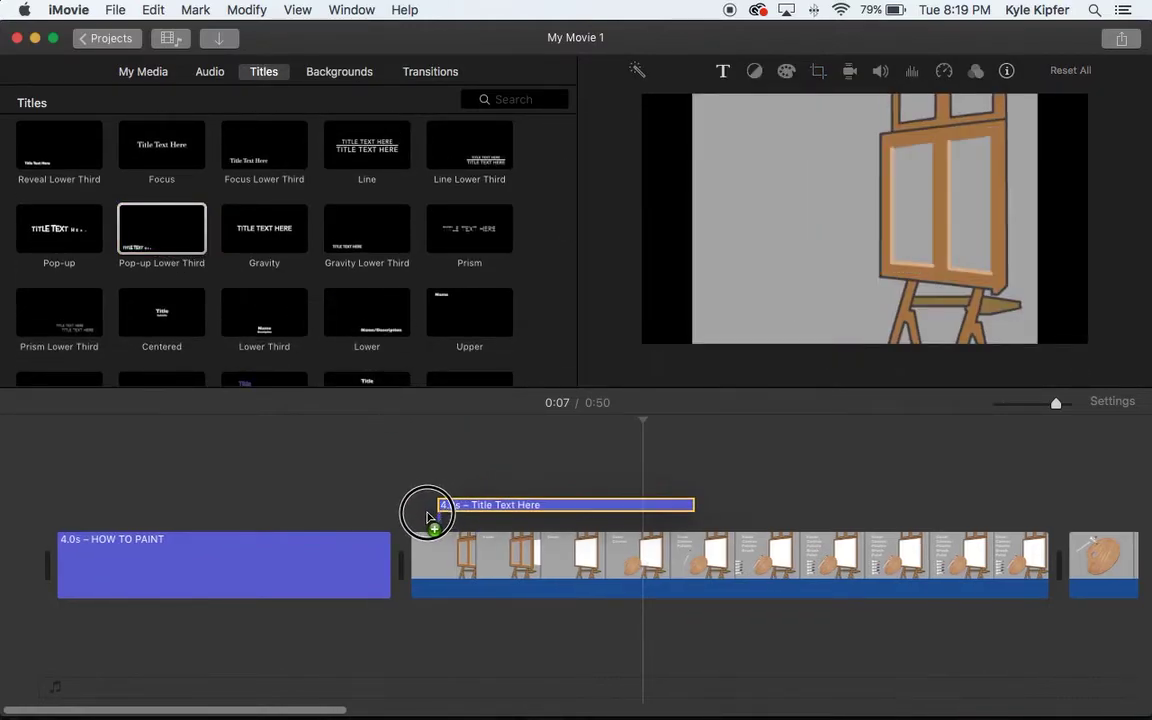
drag(427, 516, 416, 514)
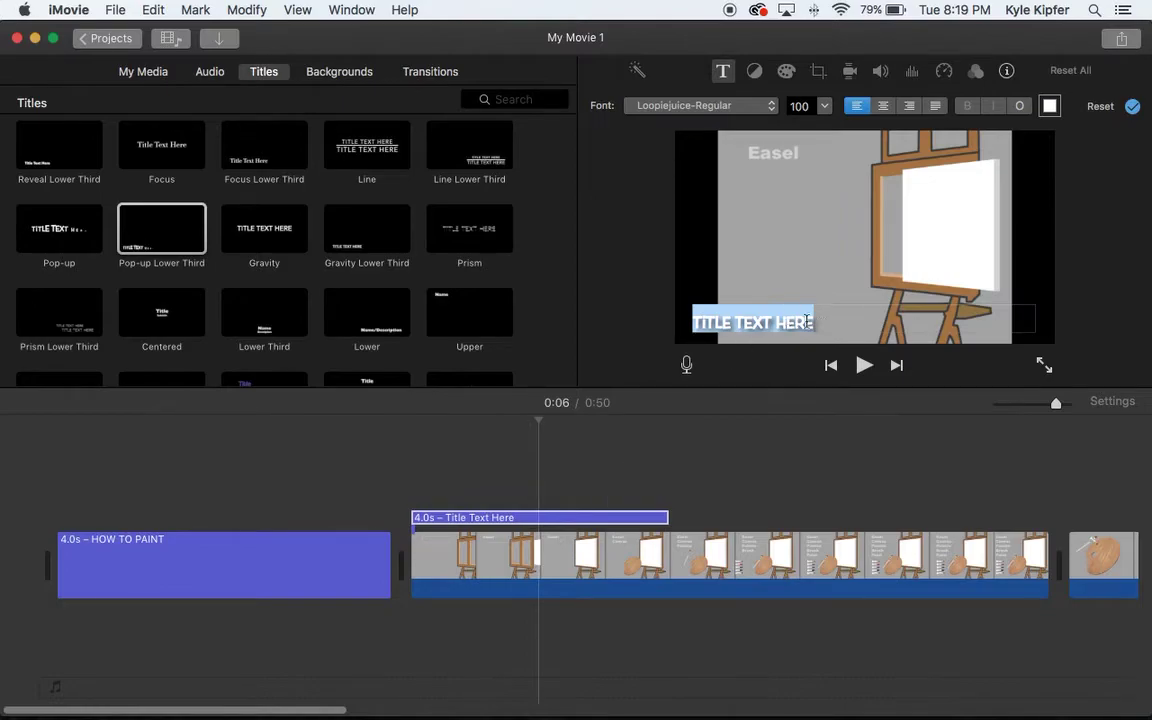
text(STEP 1: GET SUPPLIES)
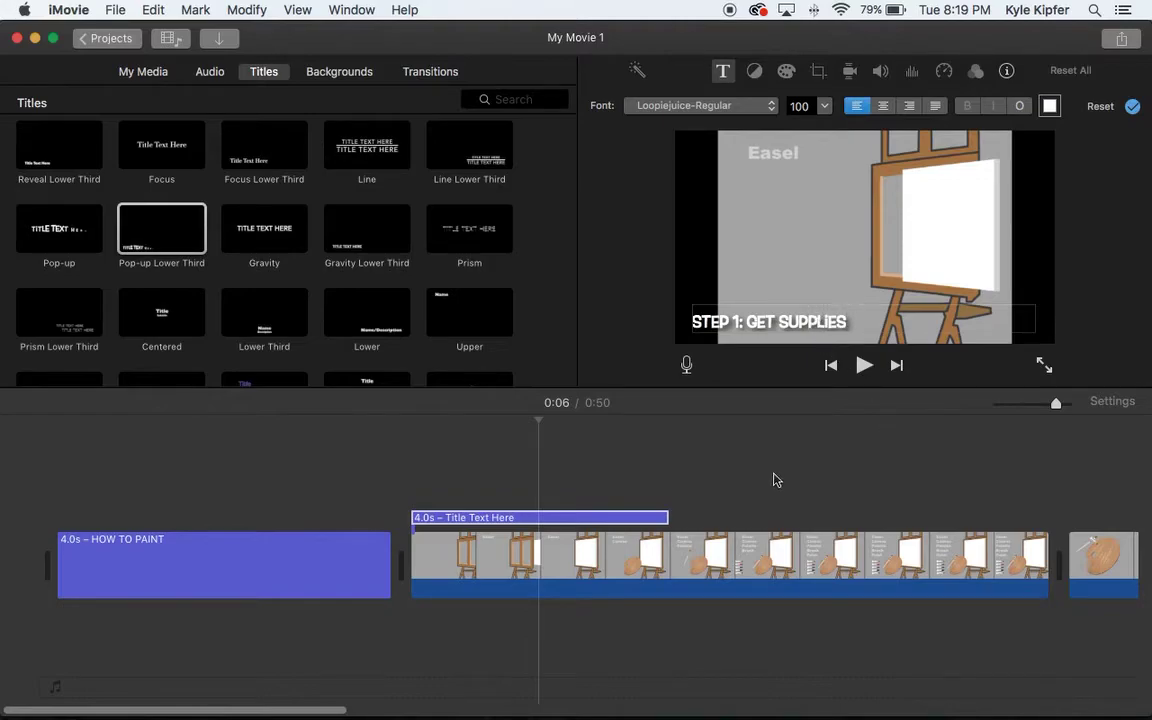
click(120, 465)
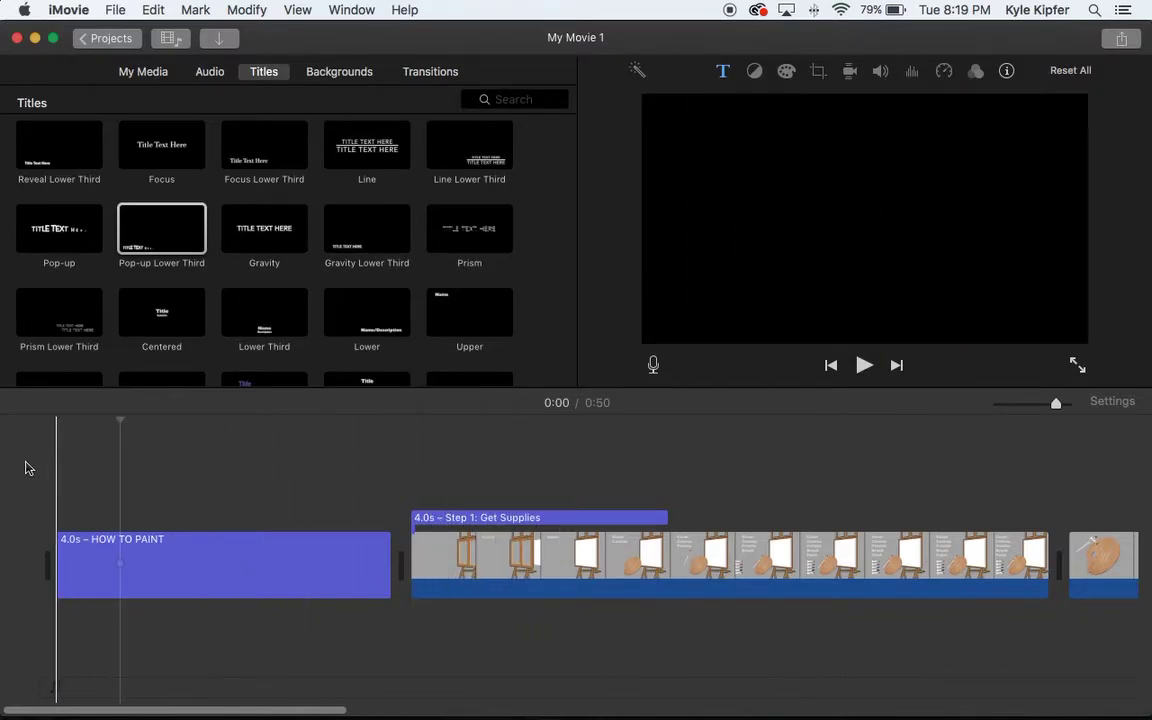
key(space)
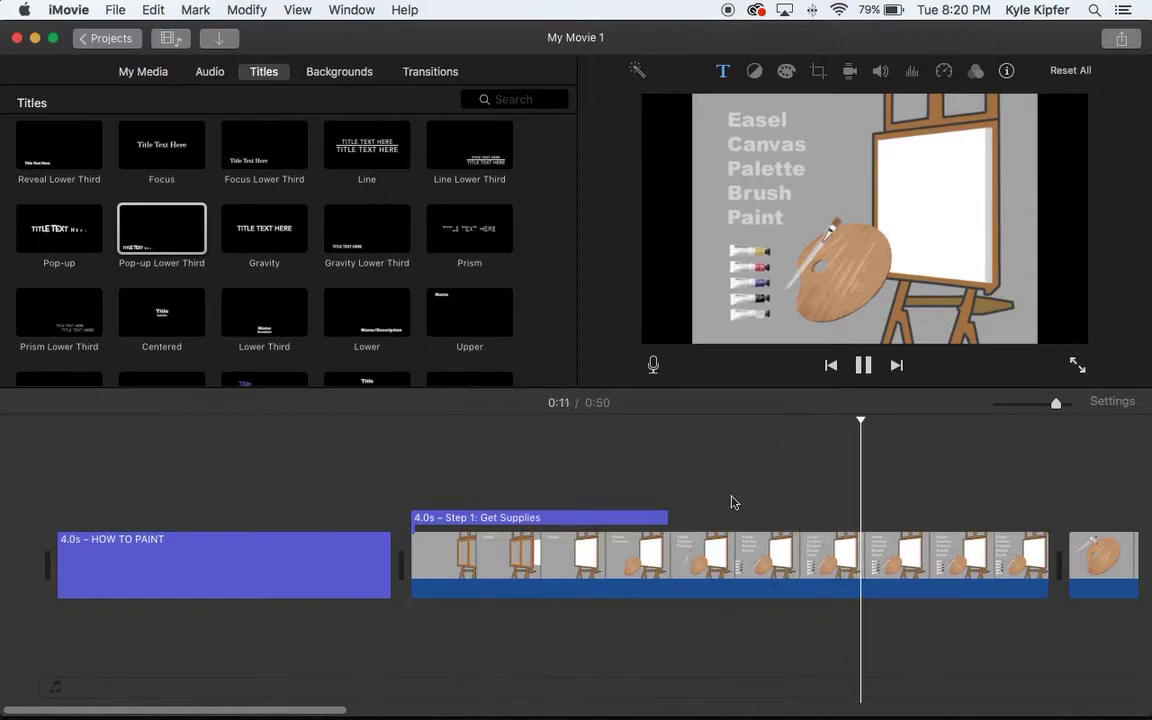
scroll(731, 502, right, 2)
scroll(731, 502, right, 2)
scroll(731, 502, right, 1)
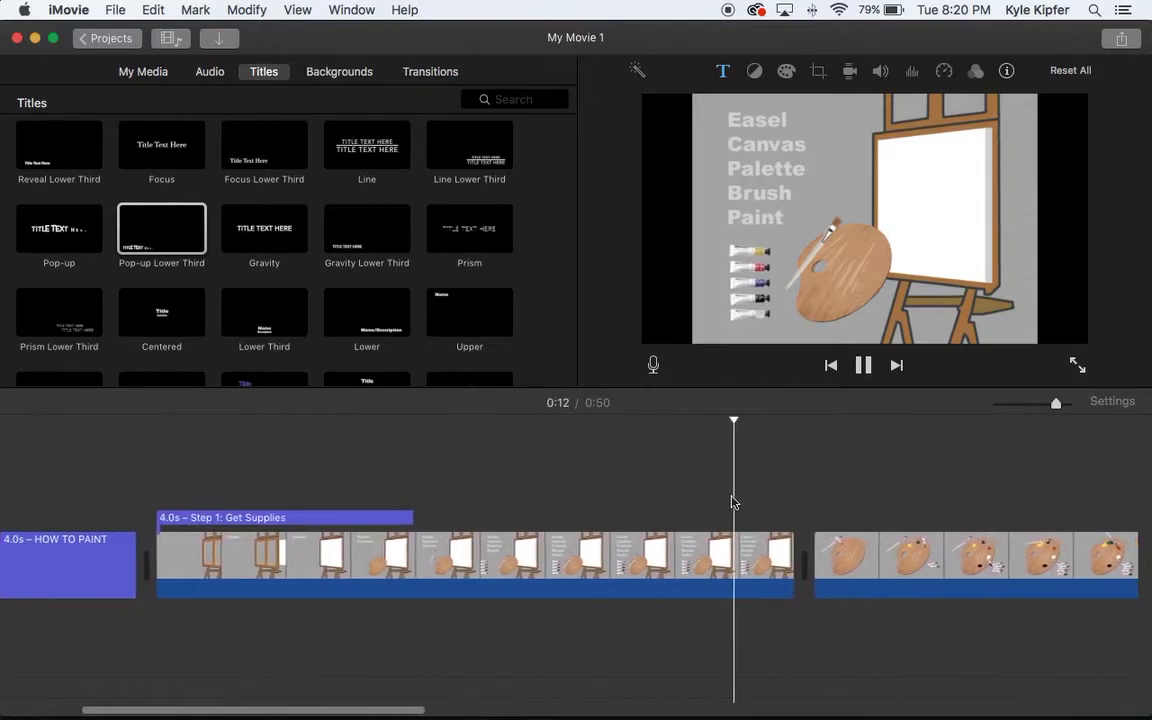
scroll(731, 502, right, 2)
scroll(731, 502, right, 1)
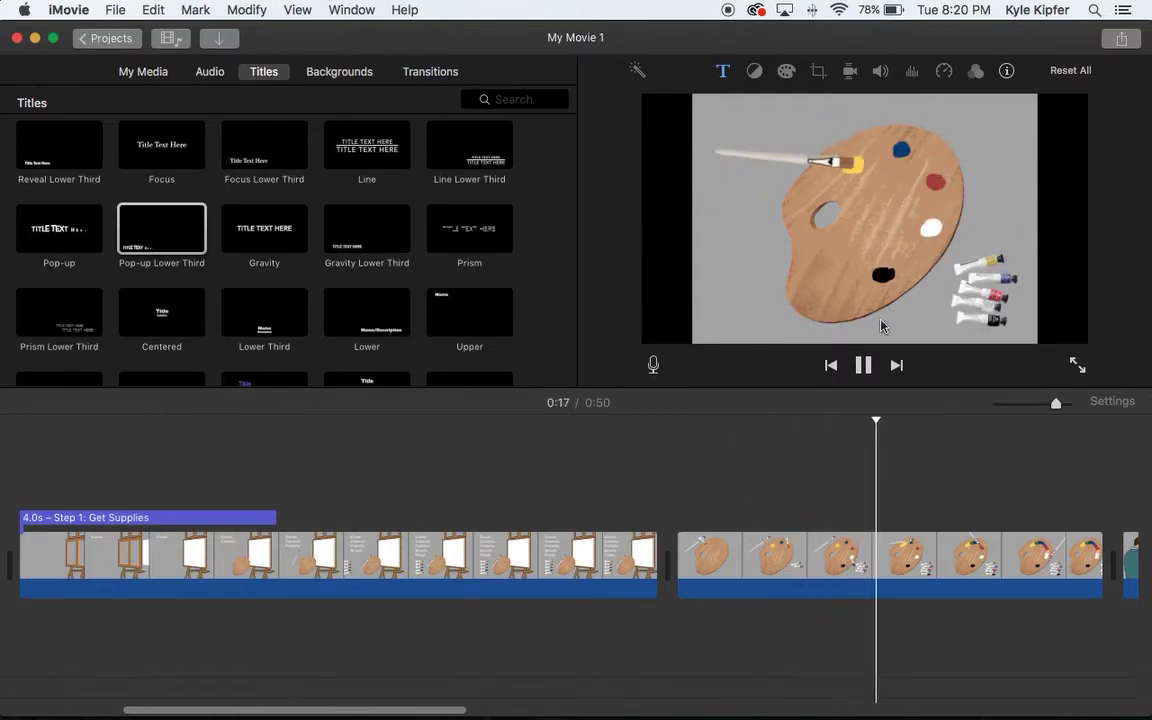
scroll(836, 468, right, 1)
scroll(836, 468, right, 3)
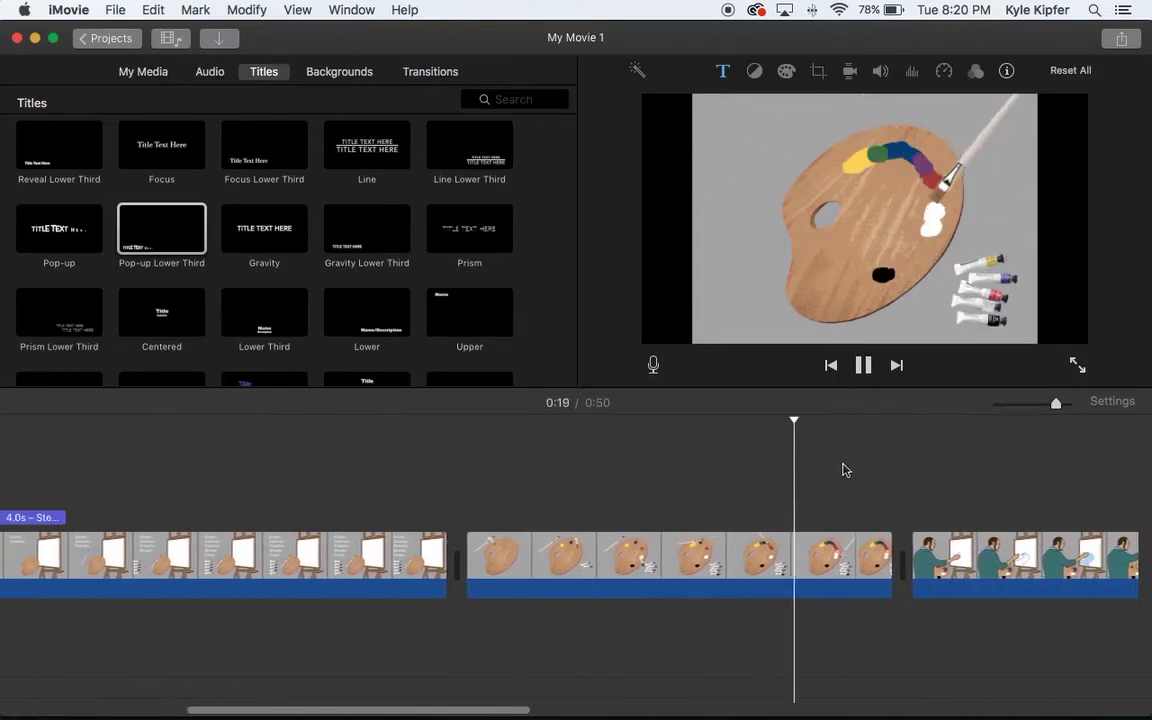
scroll(843, 469, right, 2)
scroll(843, 469, right, 3)
scroll(841, 468, right, 1)
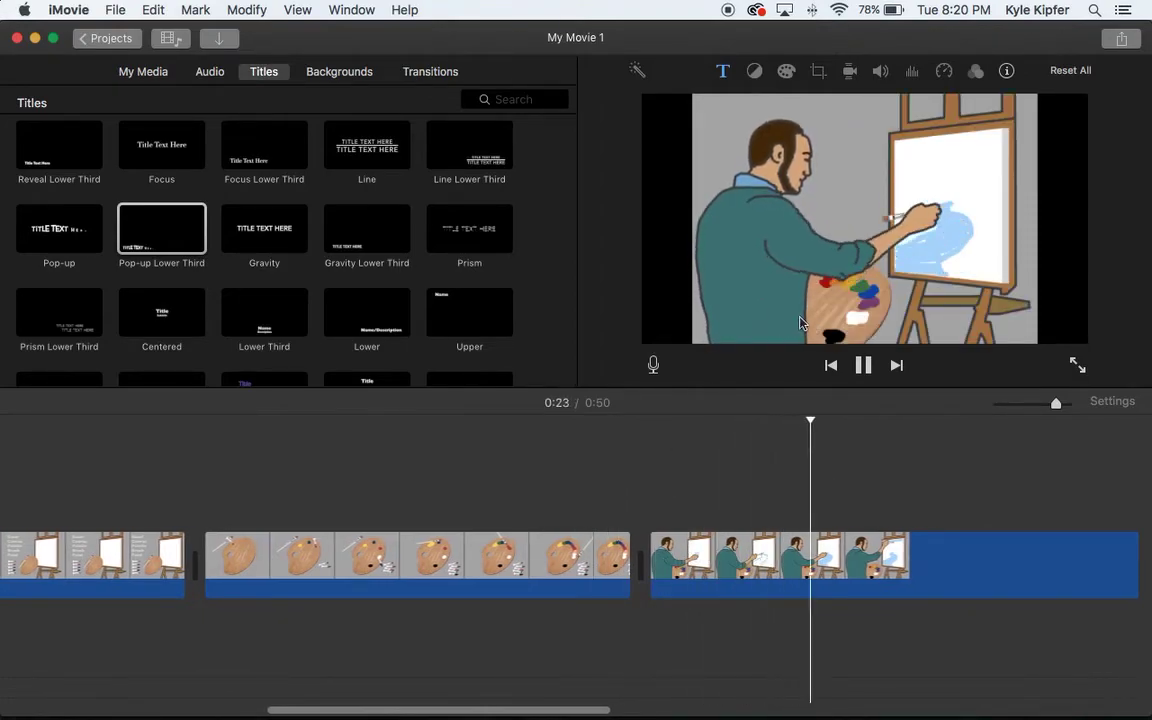
scroll(756, 458, right, 1)
scroll(756, 458, right, 5)
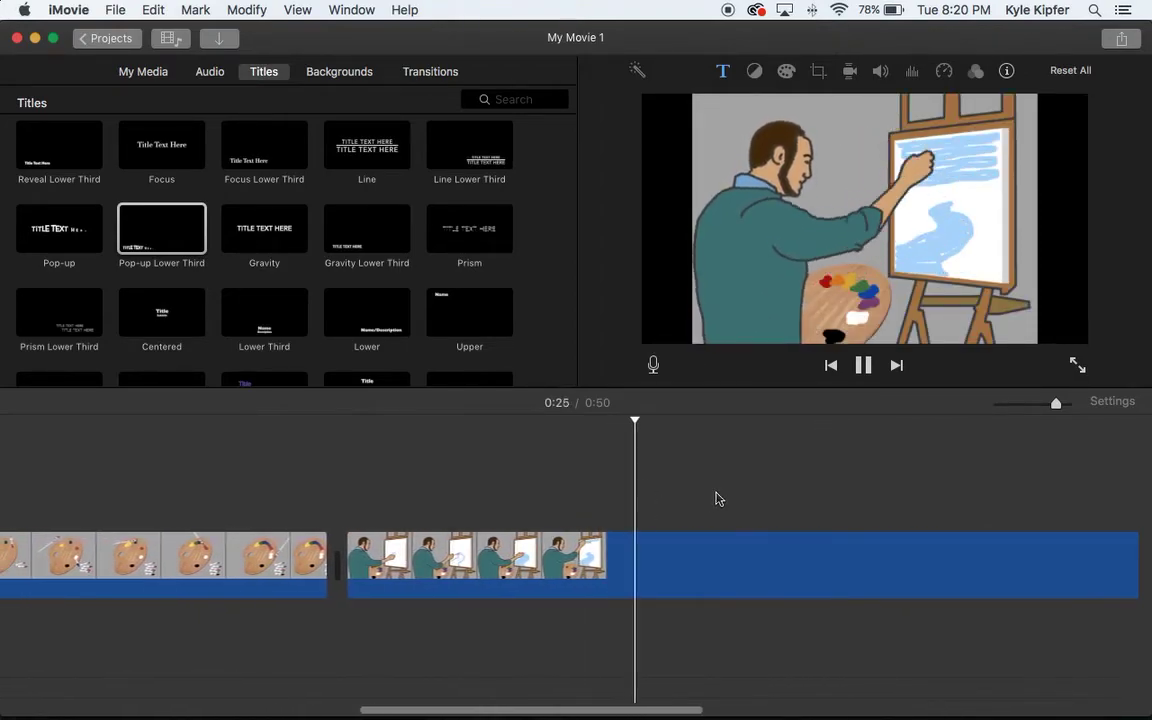
scroll(718, 497, right, 10)
scroll(718, 497, right, 2)
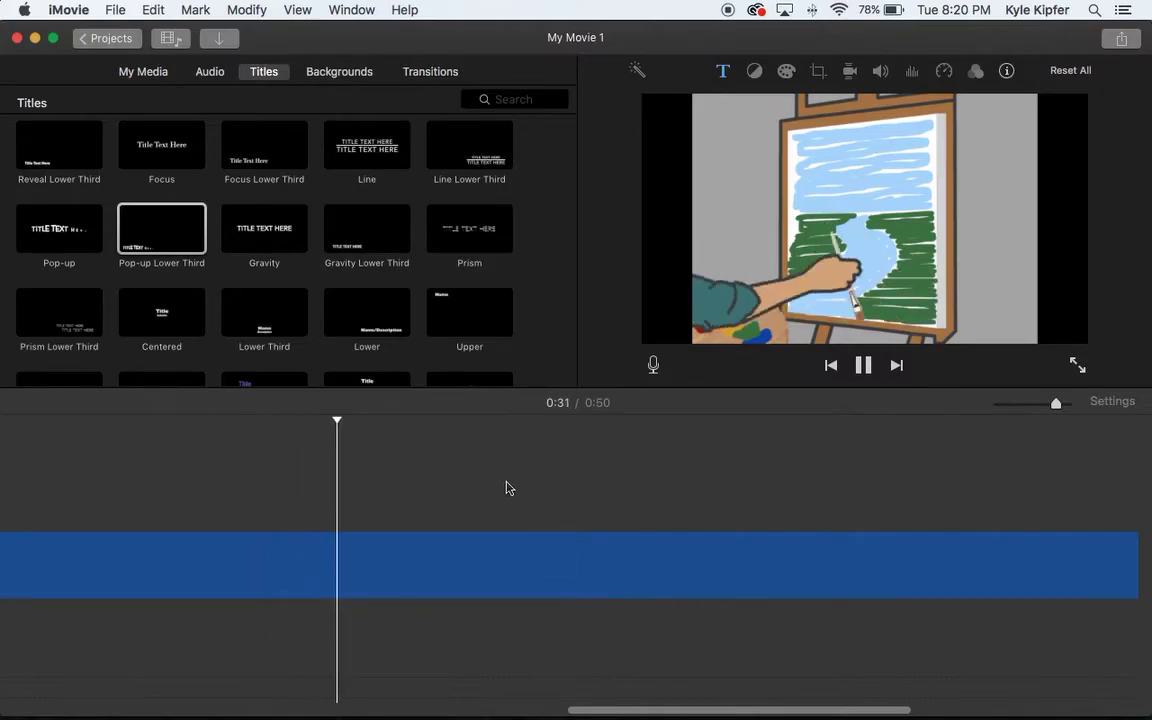
click(964, 468)
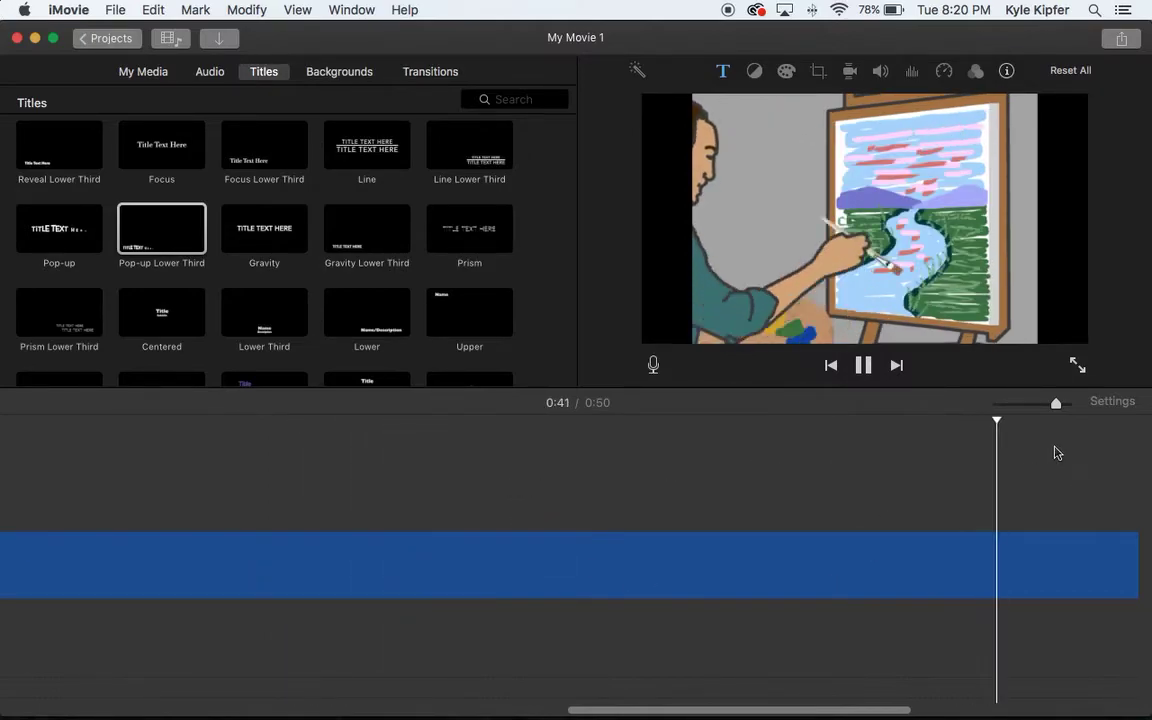
click(1095, 478)
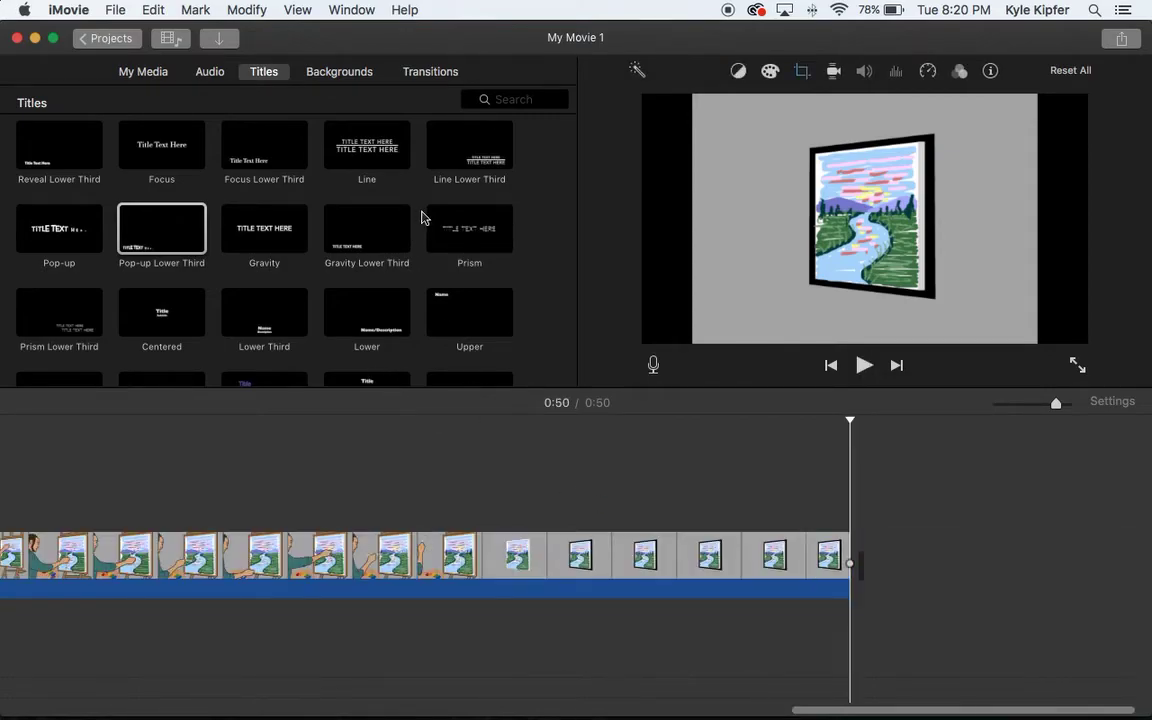
scroll(422, 217, down, 2)
scroll(422, 217, down, 2)
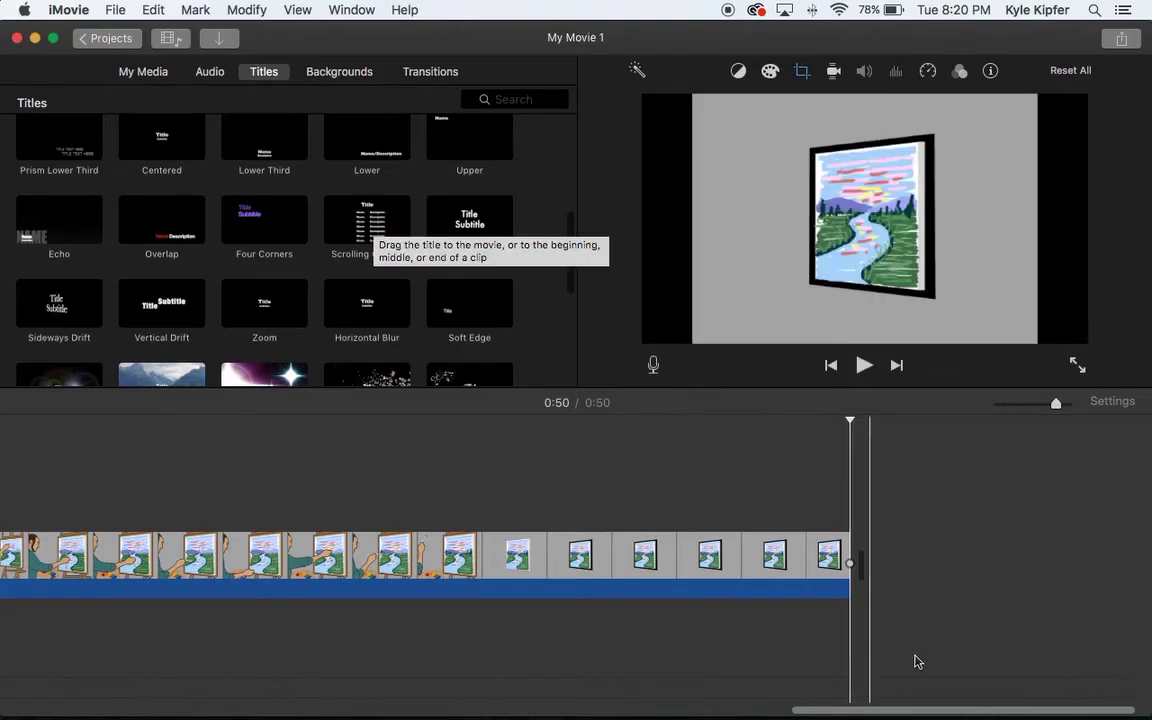
scroll(330, 215, down, 2)
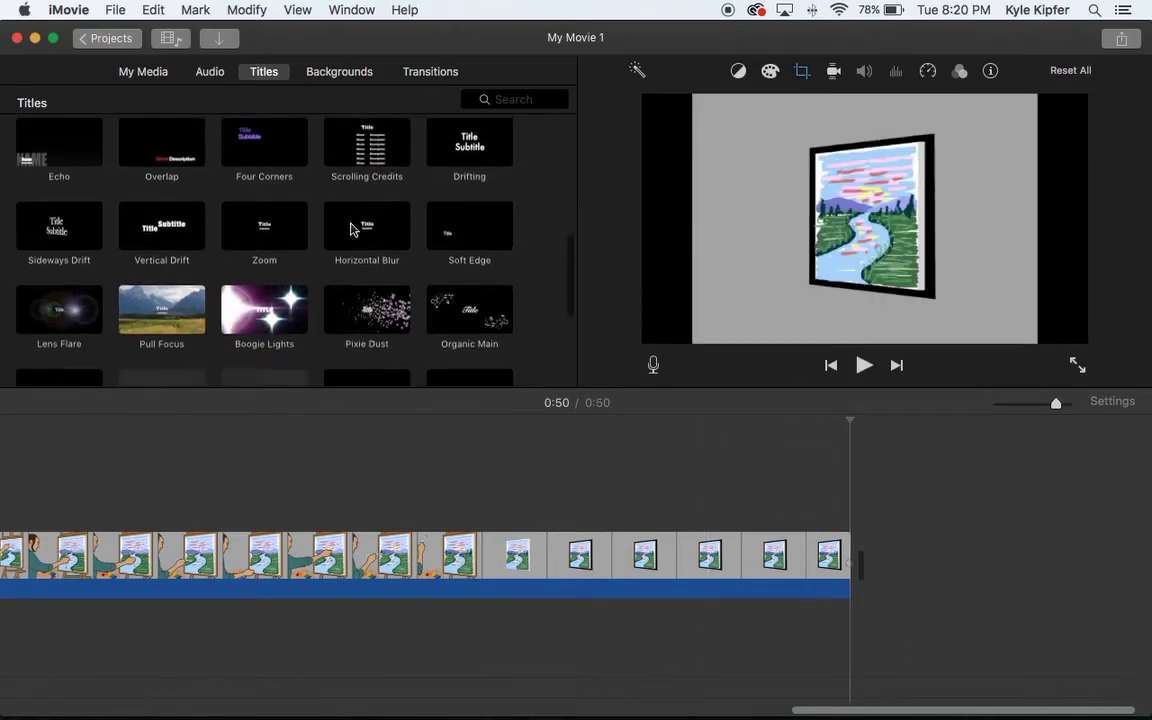
scroll(166, 247, down, 2)
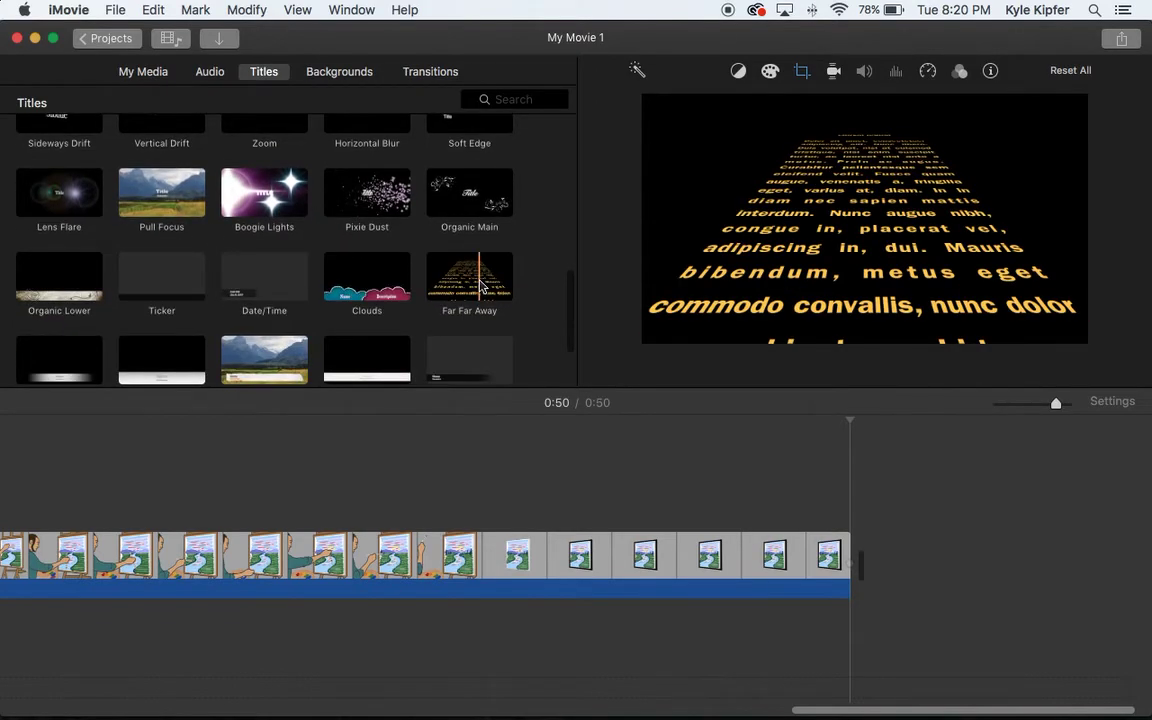
scroll(470, 280, down, 1)
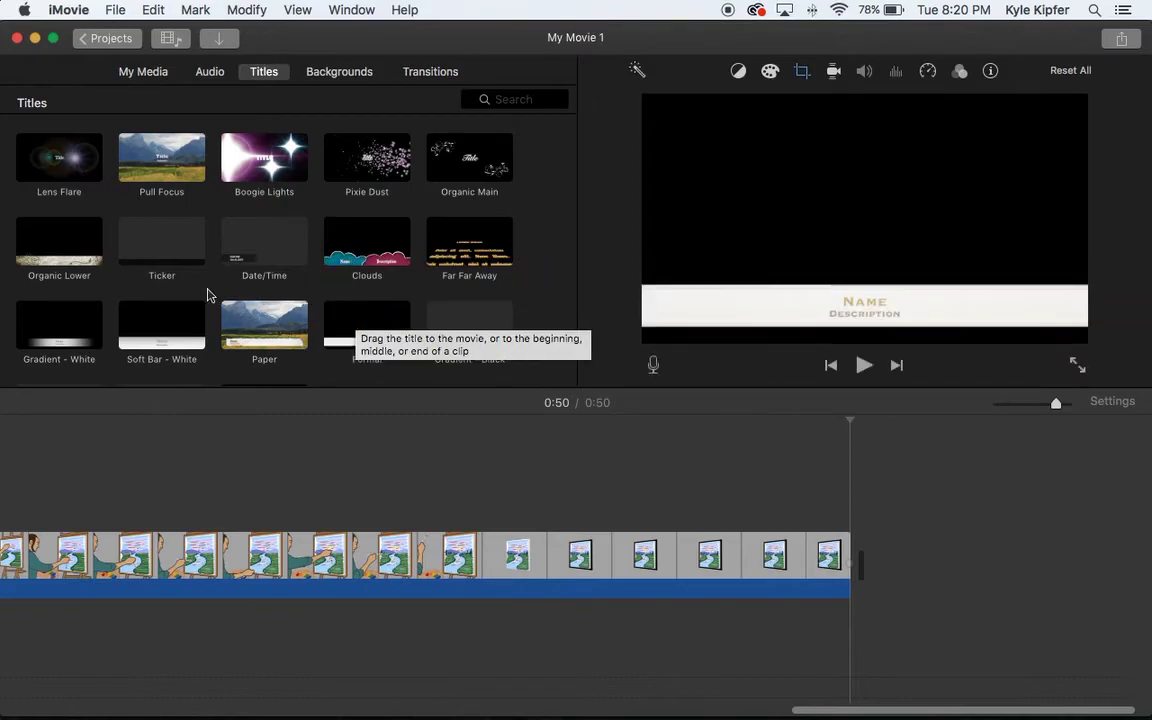
scroll(324, 229, up, 3)
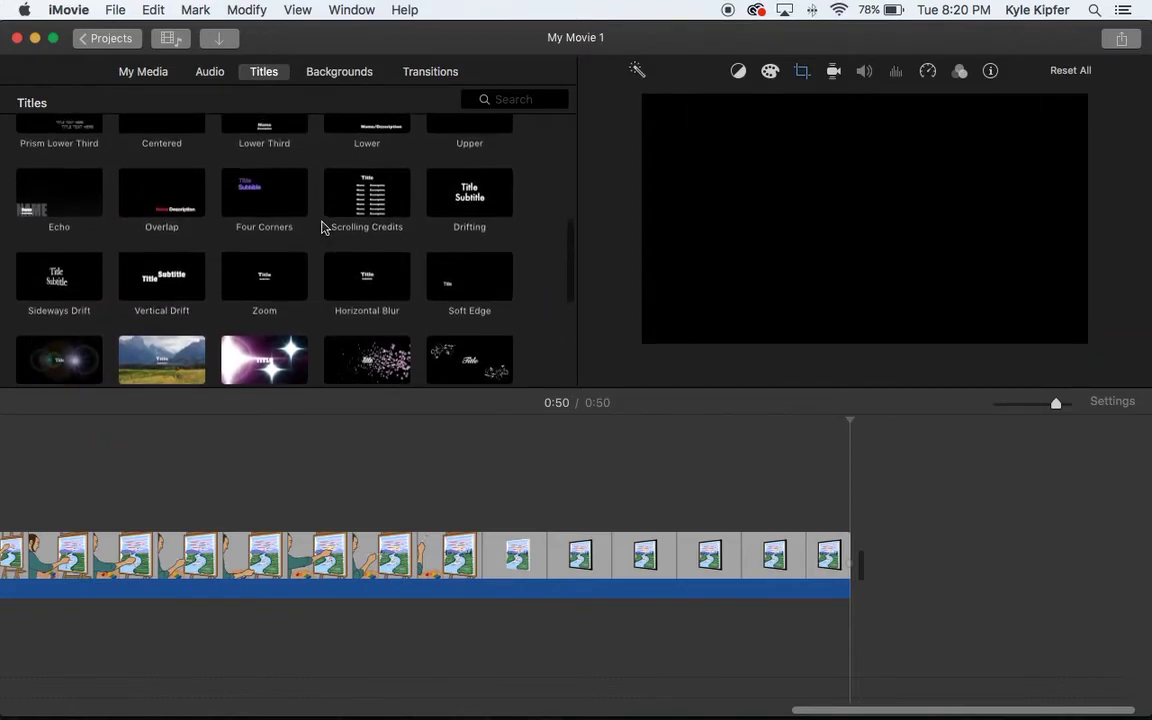
scroll(324, 229, up, 2)
scroll(324, 227, up, 3)
scroll(335, 255, up, 2)
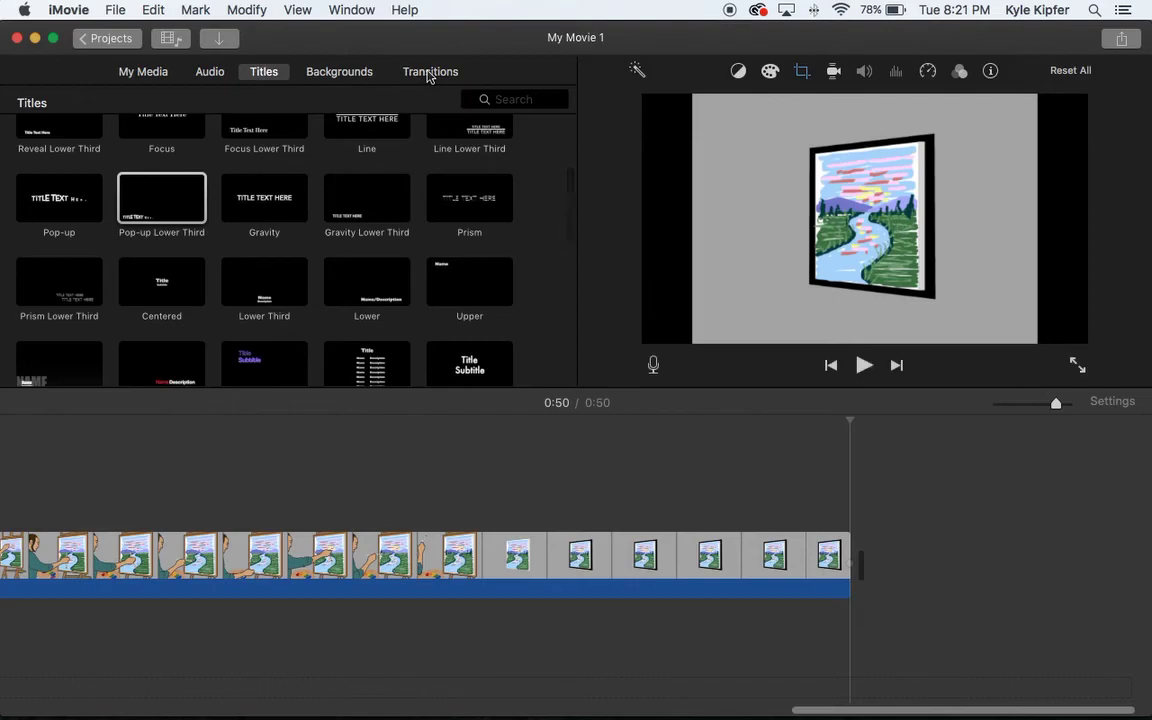
Step: Show the transition styles and scroll the timeline back toward its start
click(430, 72)
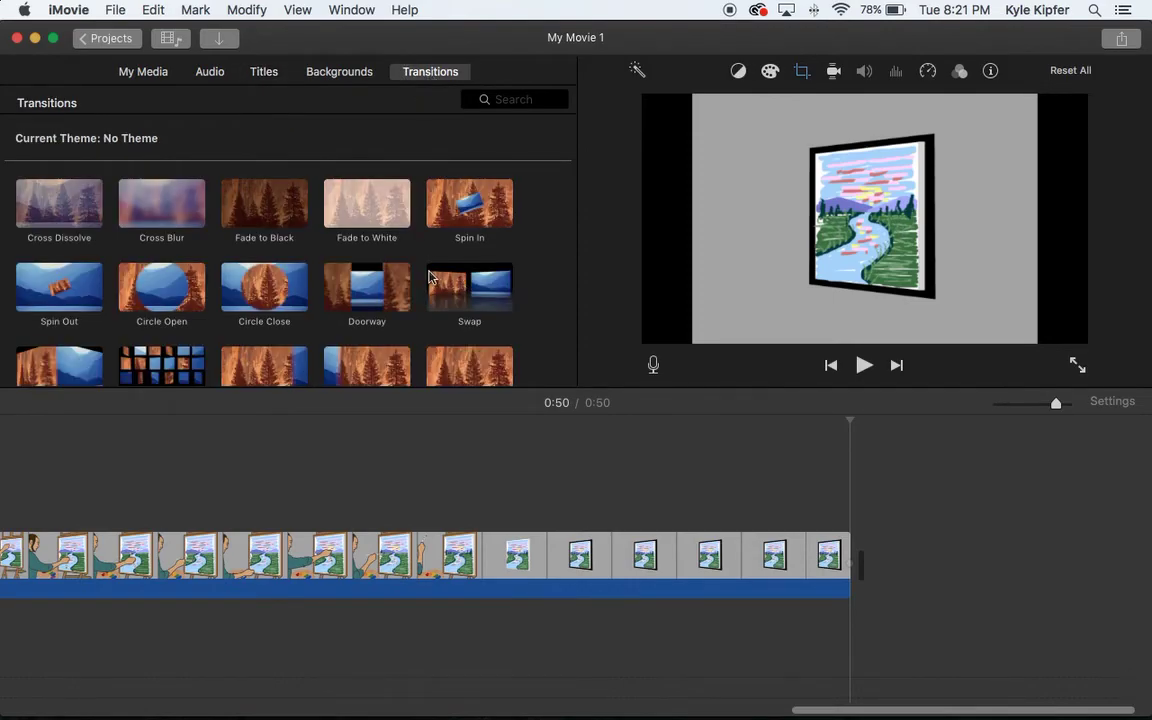
scroll(514, 450, left, 2)
scroll(478, 447, left, 5)
scroll(466, 455, left, 3)
scroll(458, 452, left, 3)
scroll(455, 452, left, 3)
scroll(445, 455, left, 3)
scroll(444, 458, left, 3)
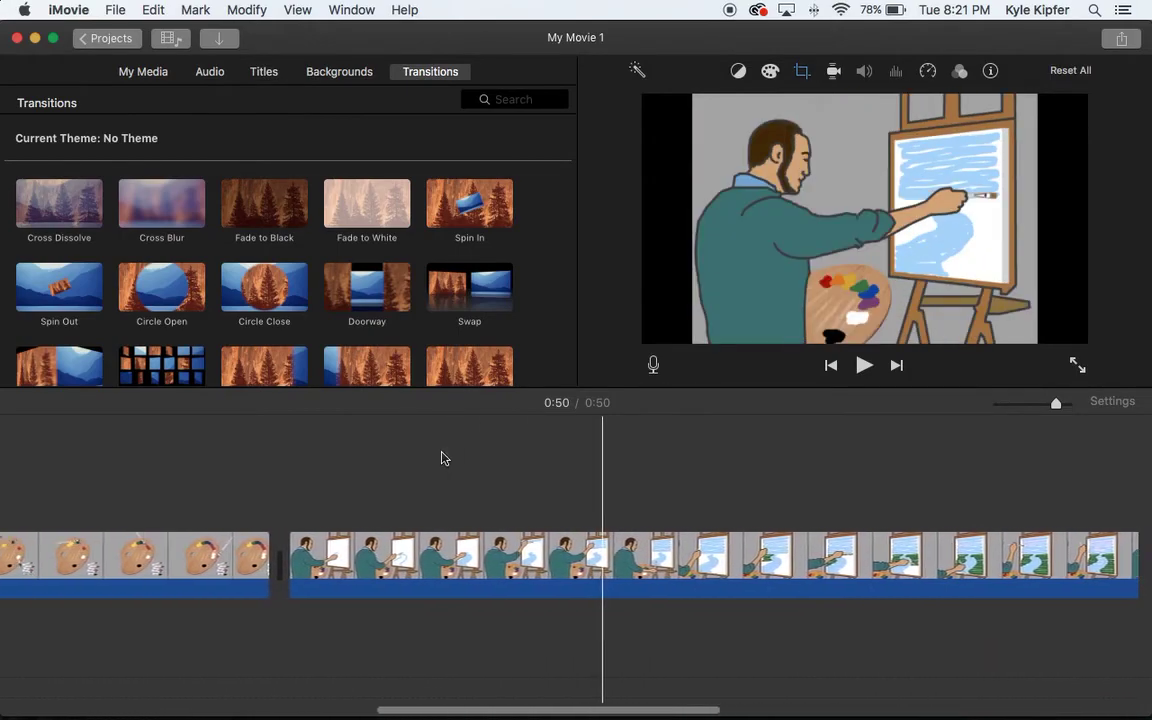
scroll(444, 458, left, 4)
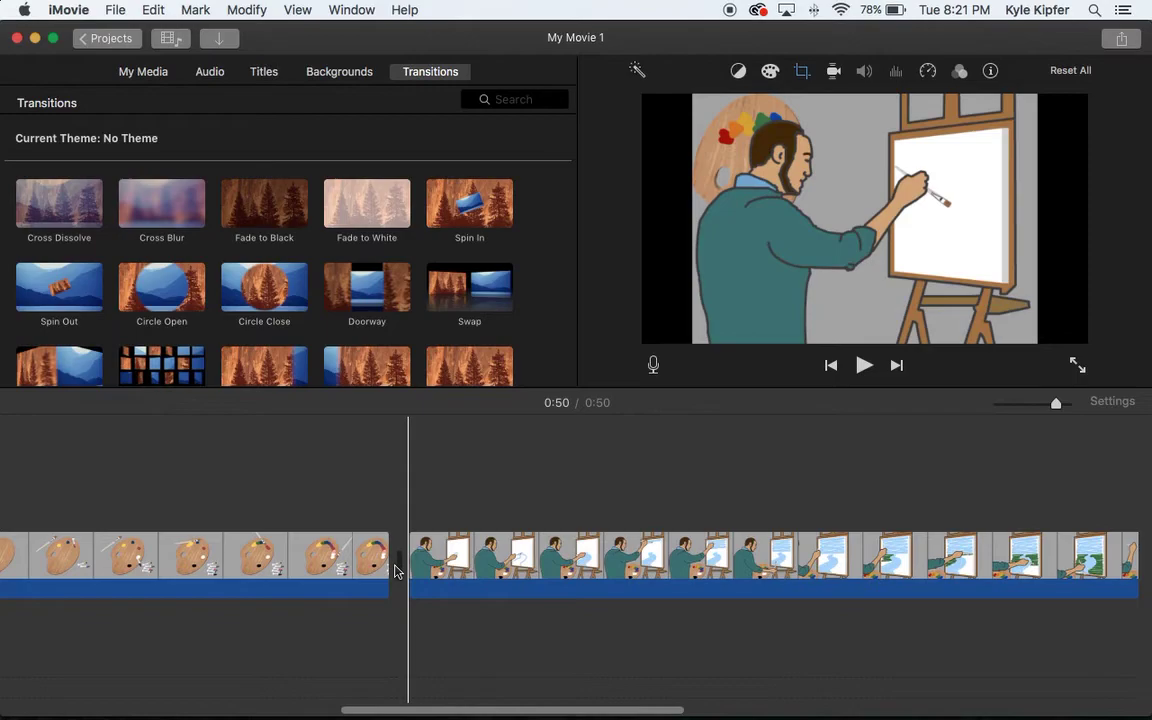
Step: Bring the timeline fully back to the start and pull up the movie's sharing commands
scroll(630, 463, left, 3)
scroll(625, 462, left, 5)
scroll(621, 461, left, 3)
scroll(621, 461, left, 5)
scroll(621, 461, left, 2)
scroll(621, 461, left, 2)
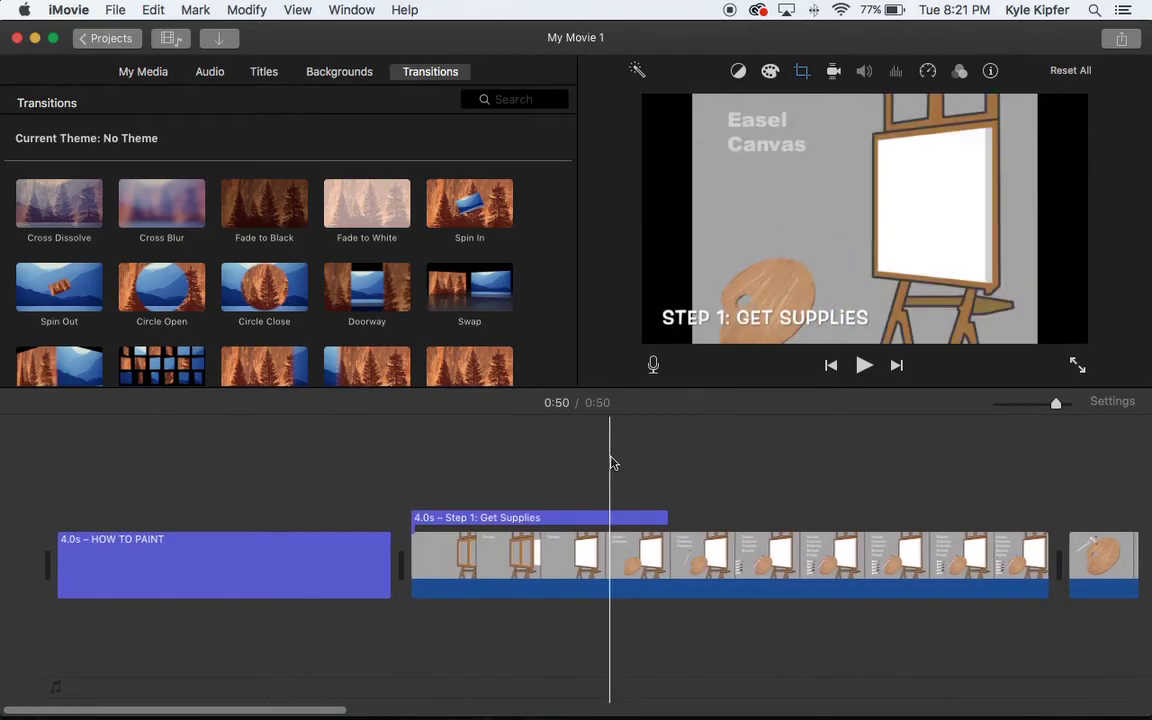
click(118, 9)
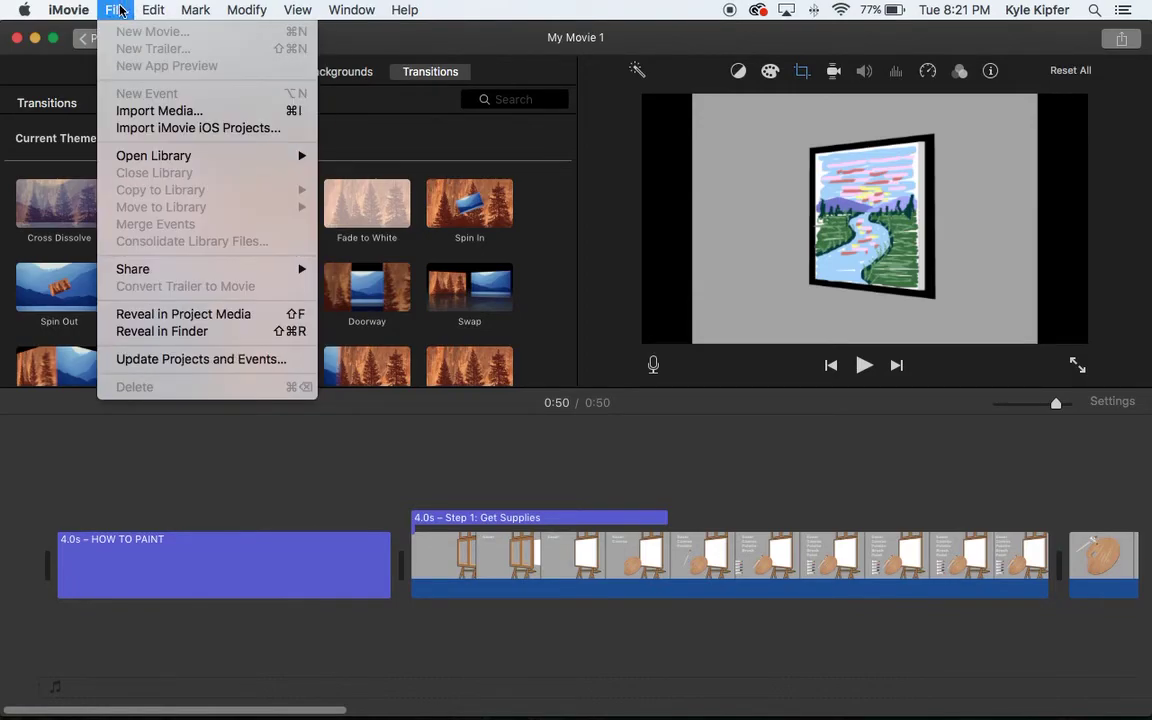
mouse_move(175, 269)
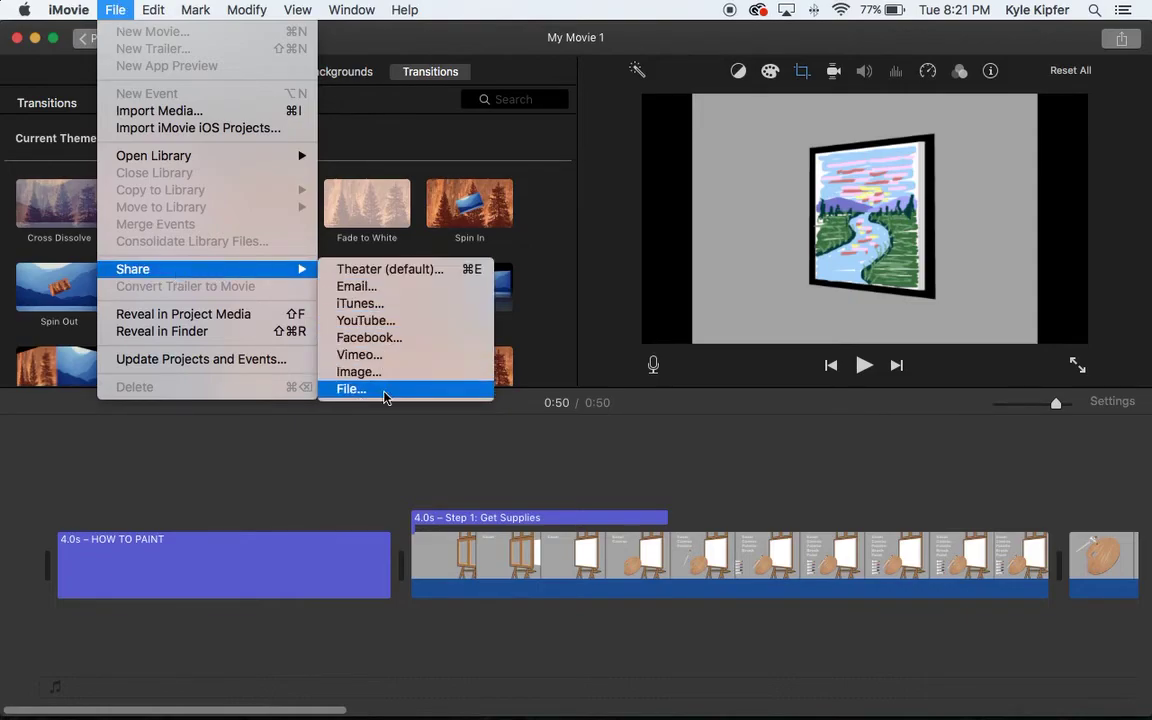
Step: Set up a Share > File export titled HowTo at 720p resolution
click(389, 392)
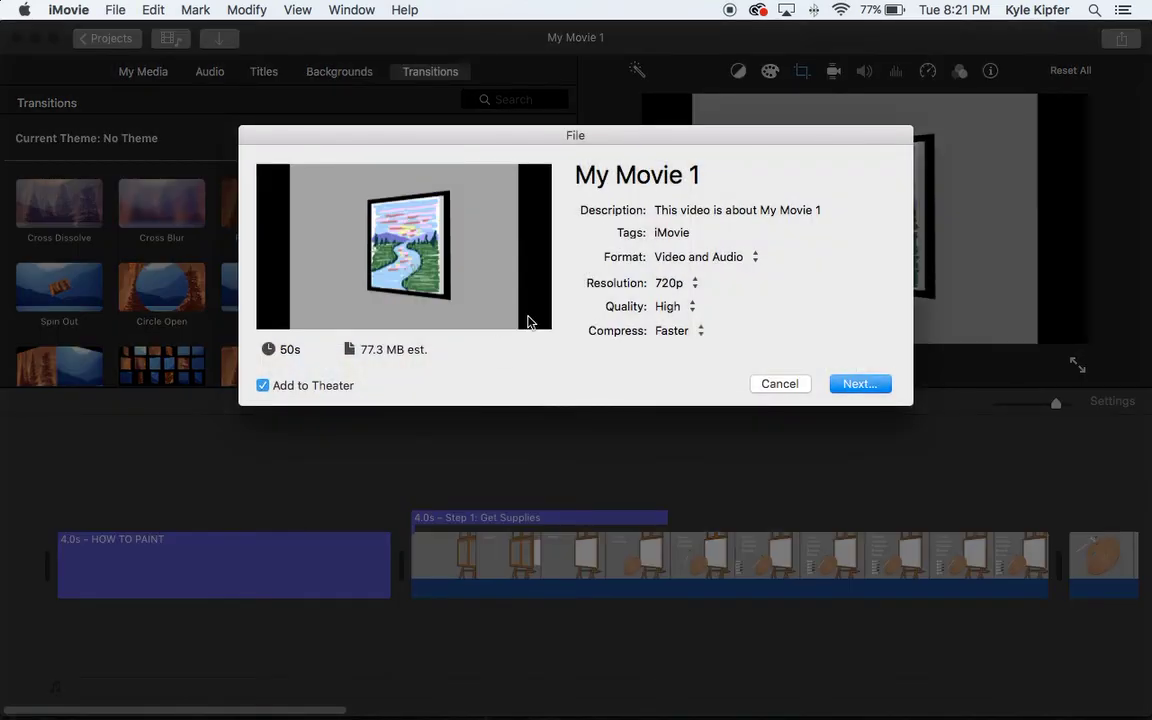
click(652, 176)
key(super+a)
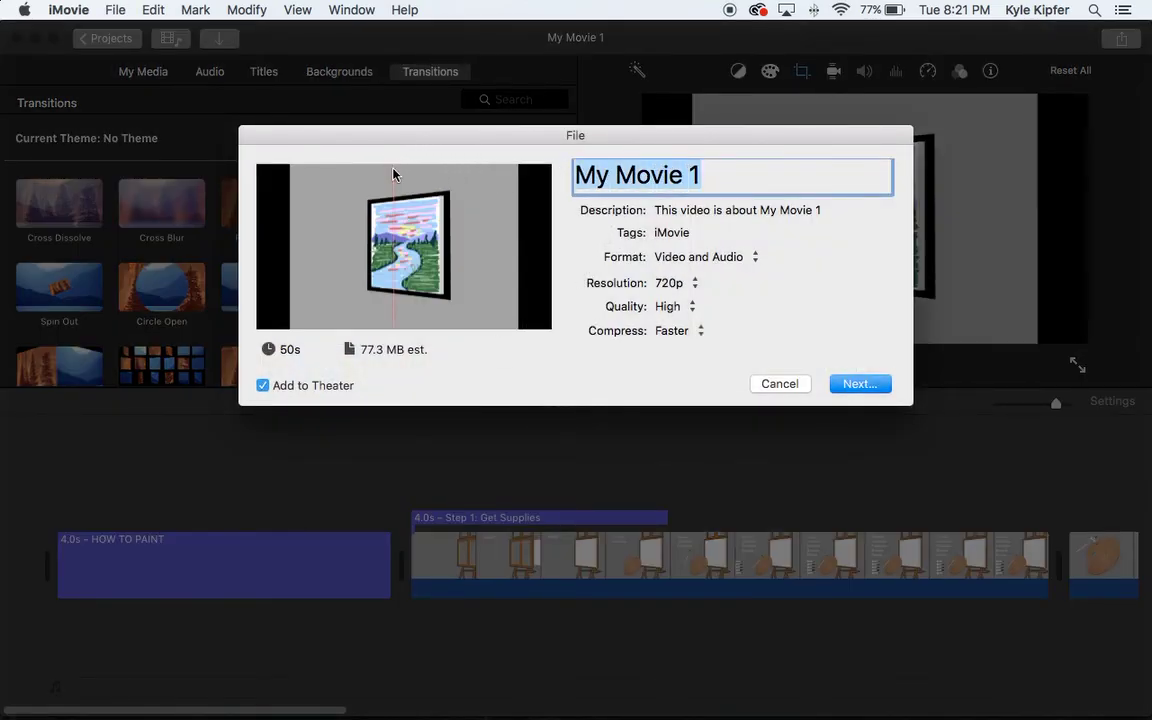
text(HowTo)
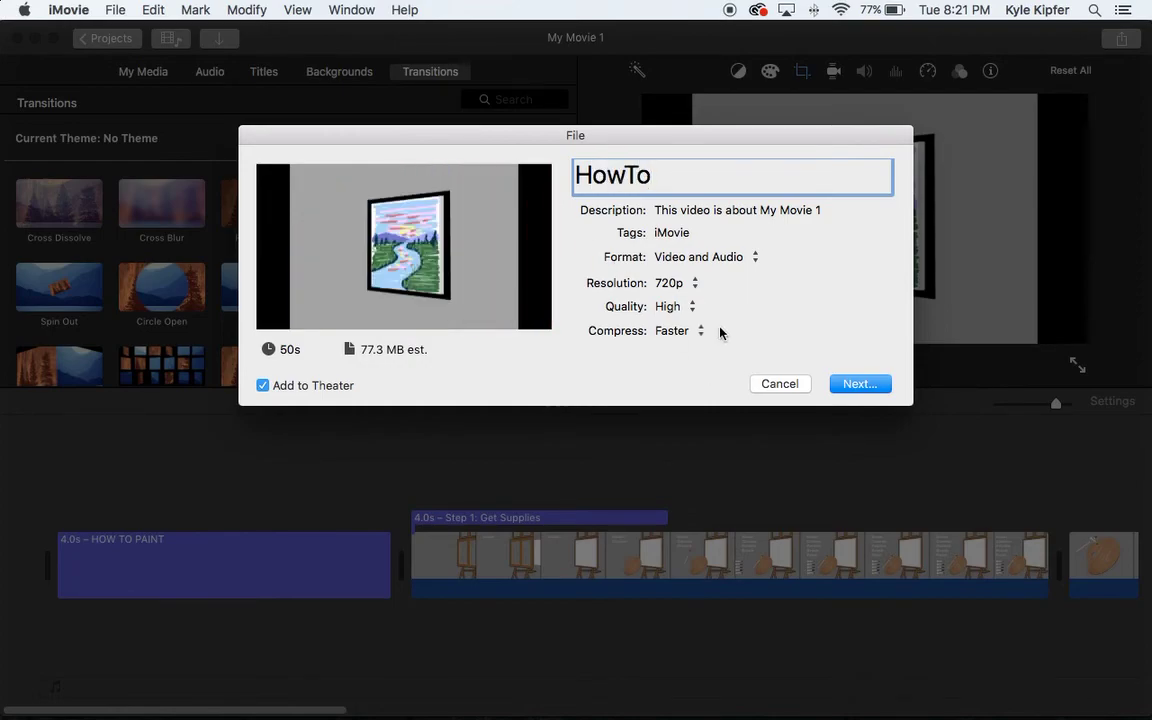
click(690, 284)
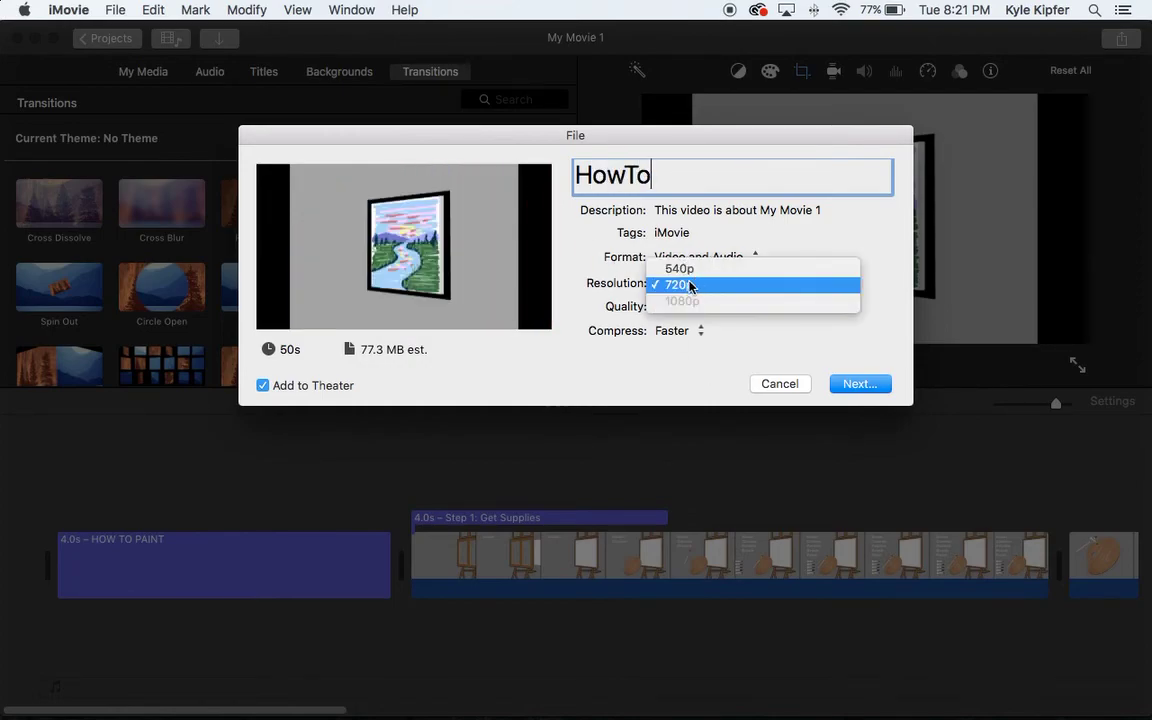
click(708, 292)
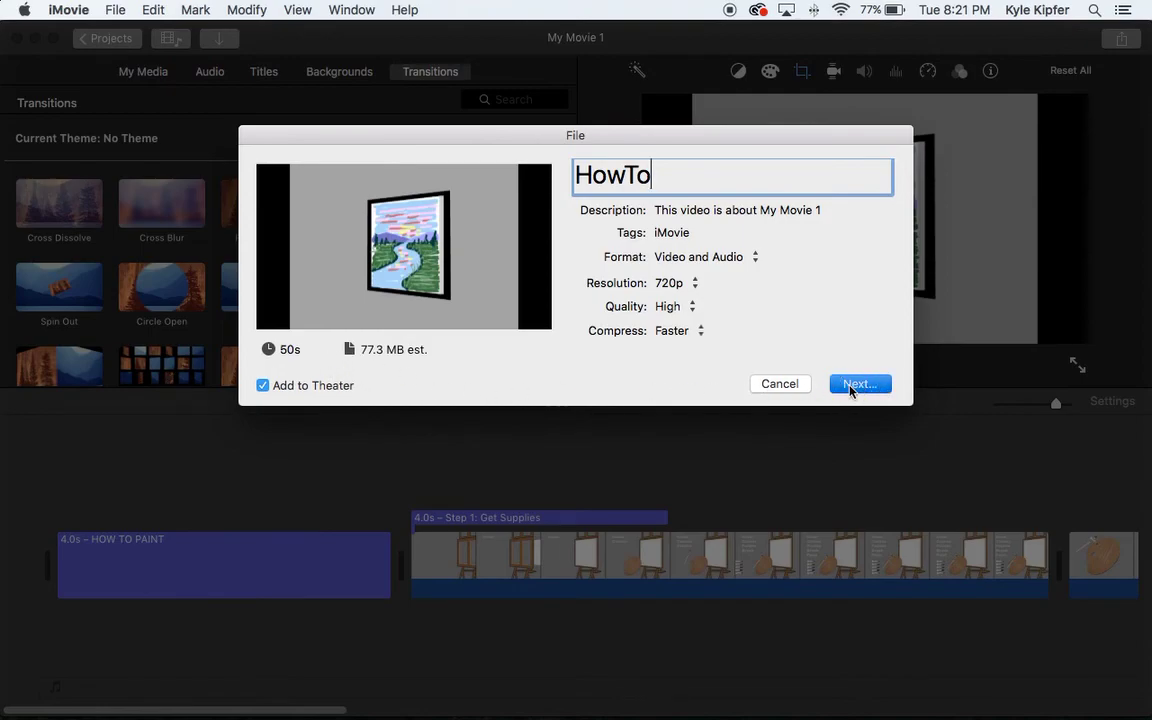
Step: Pick Desktop as the save location, then cancel the export back to editing
click(851, 386)
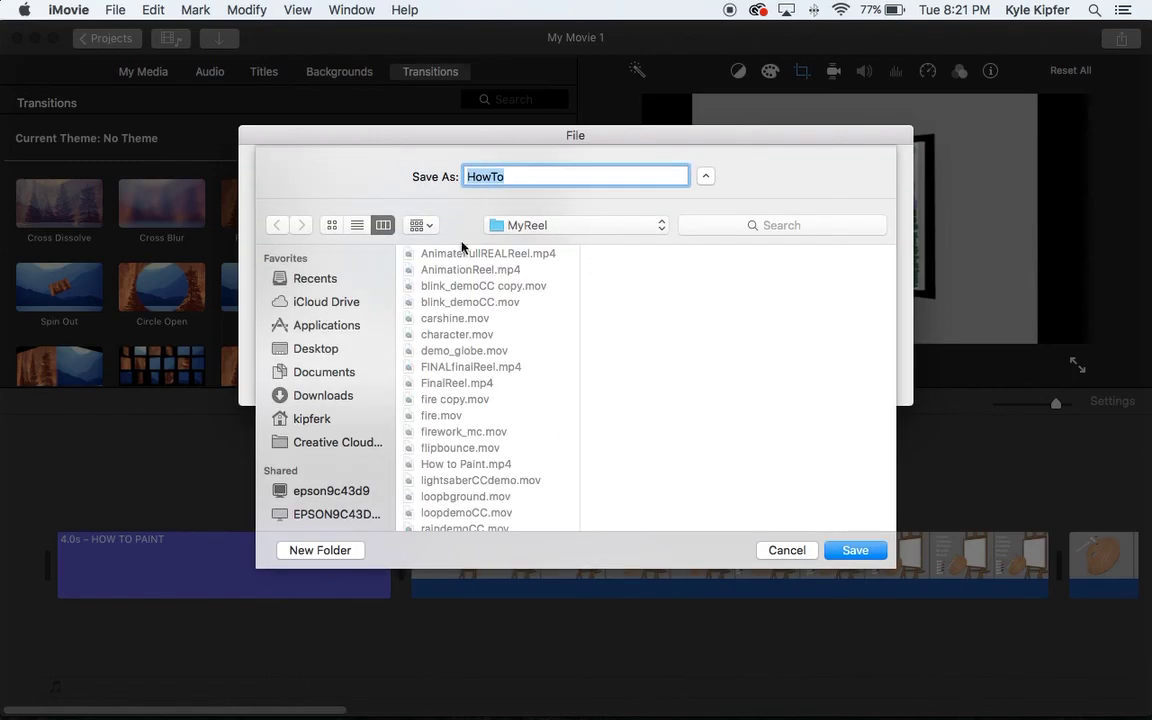
click(324, 352)
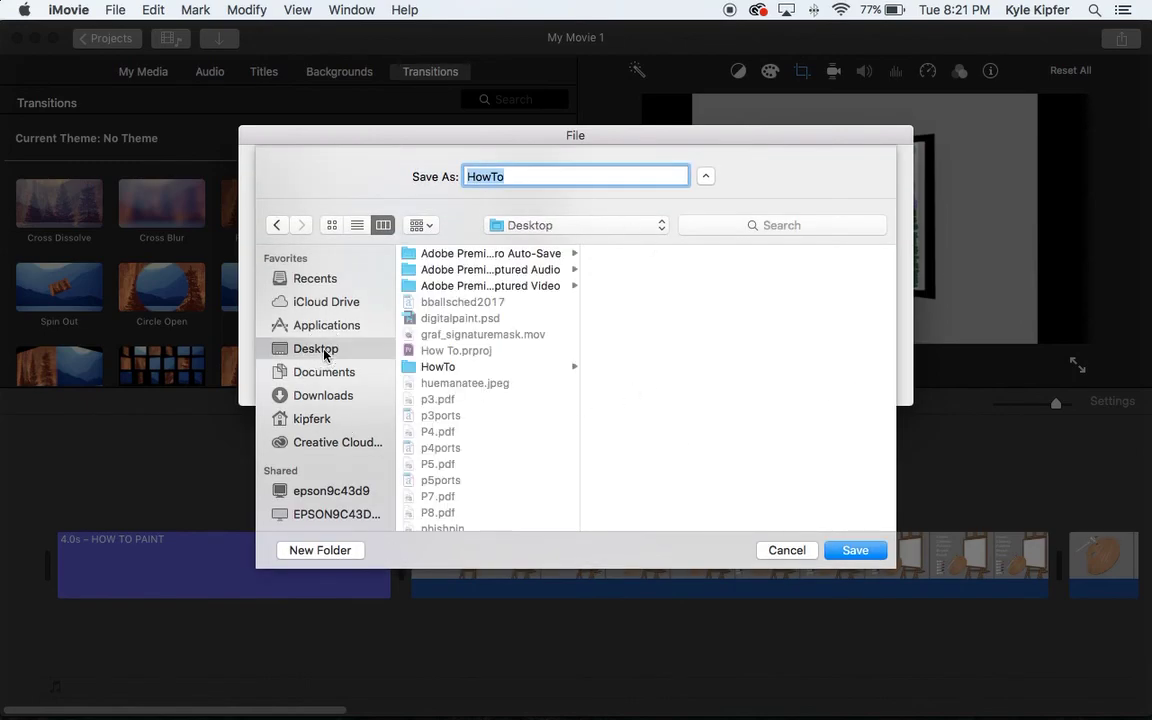
click(787, 551)
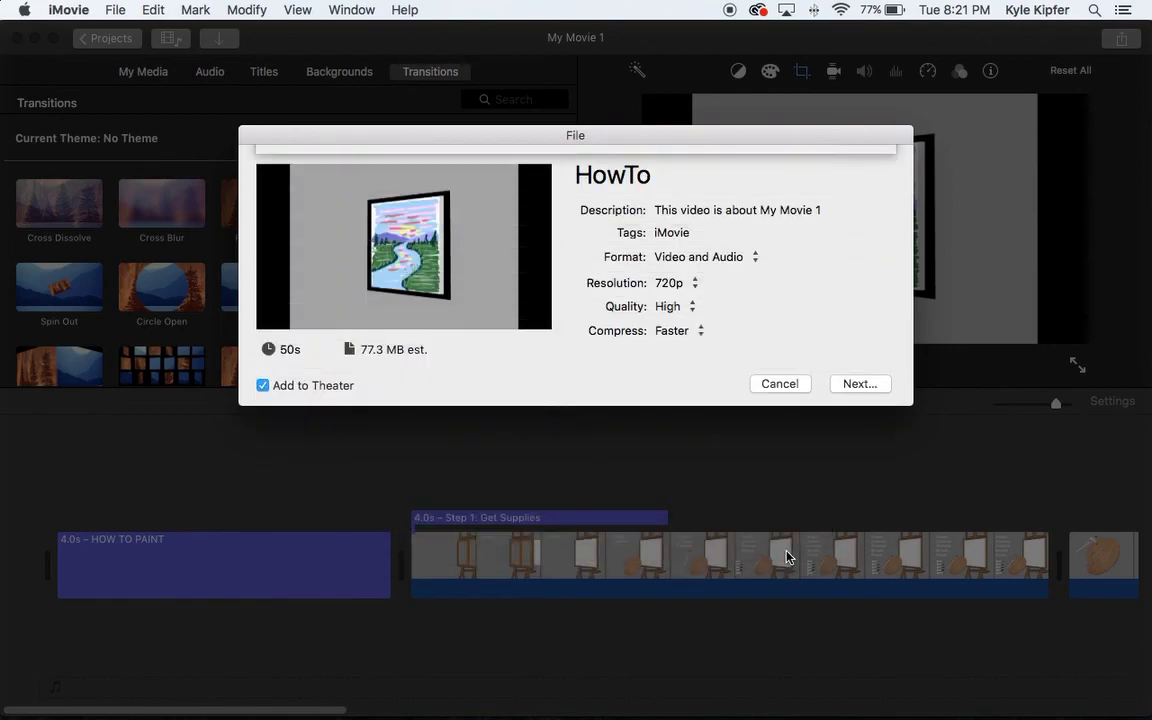
click(785, 383)
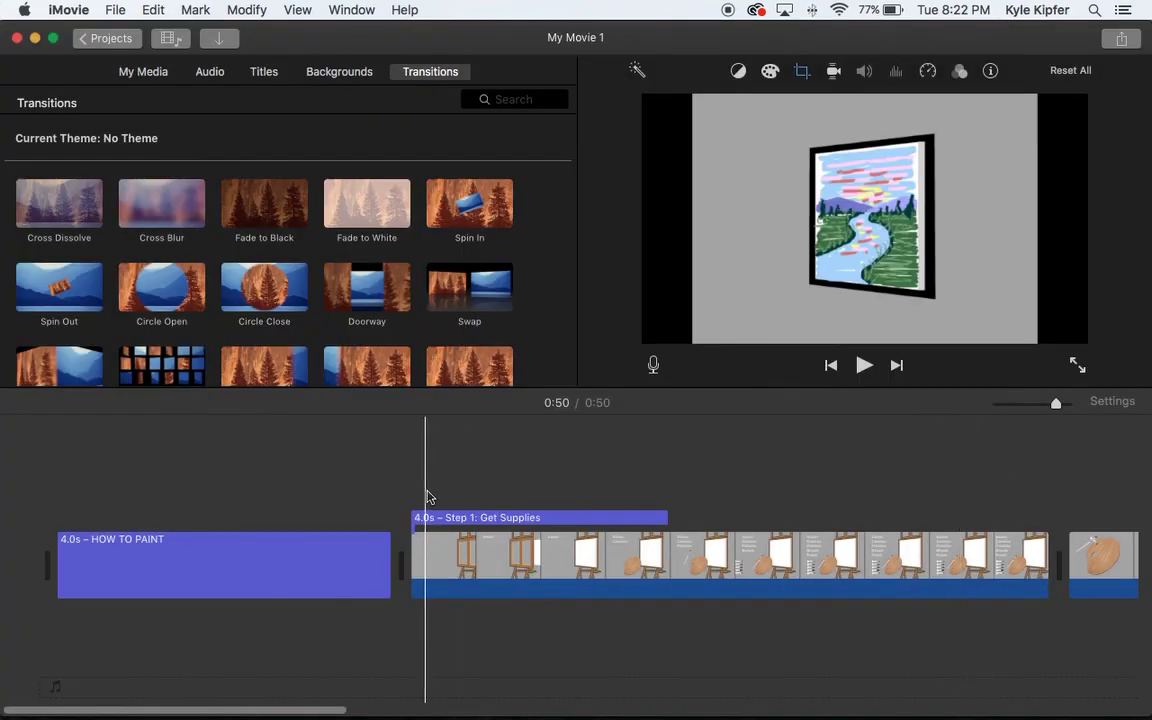